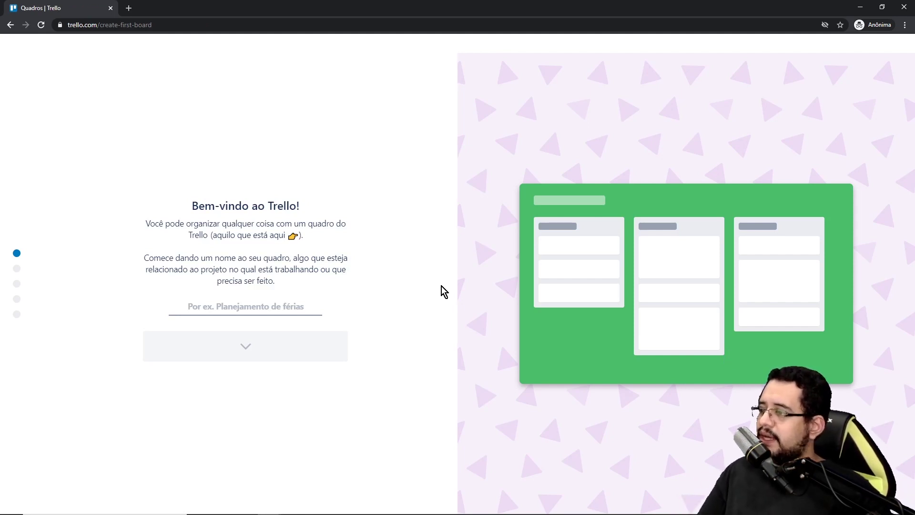
Step: Name the first board "Semana da Matemática" and keep the suggested lists Coisas para fazer, Em andamento and Concluído
{"action": "left_click", "coordinate": [296, 303]}
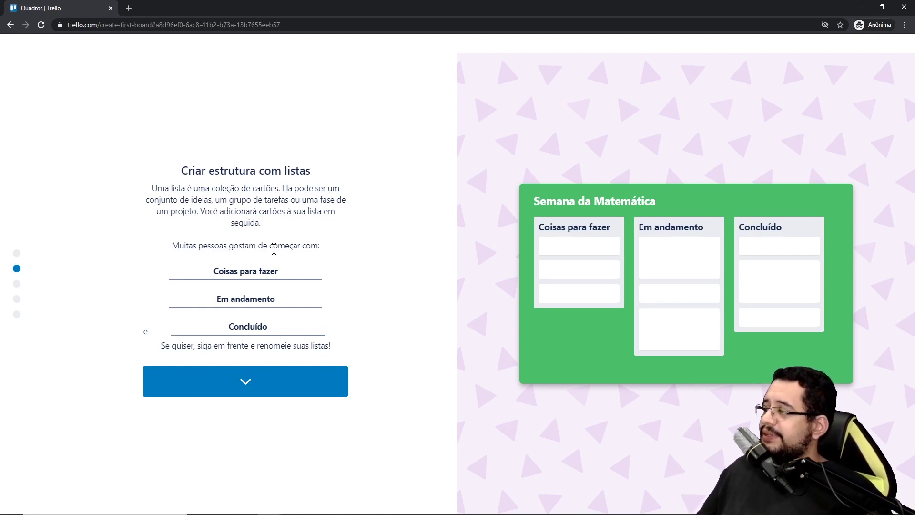
{"action": "left_click", "coordinate": [257, 386]}
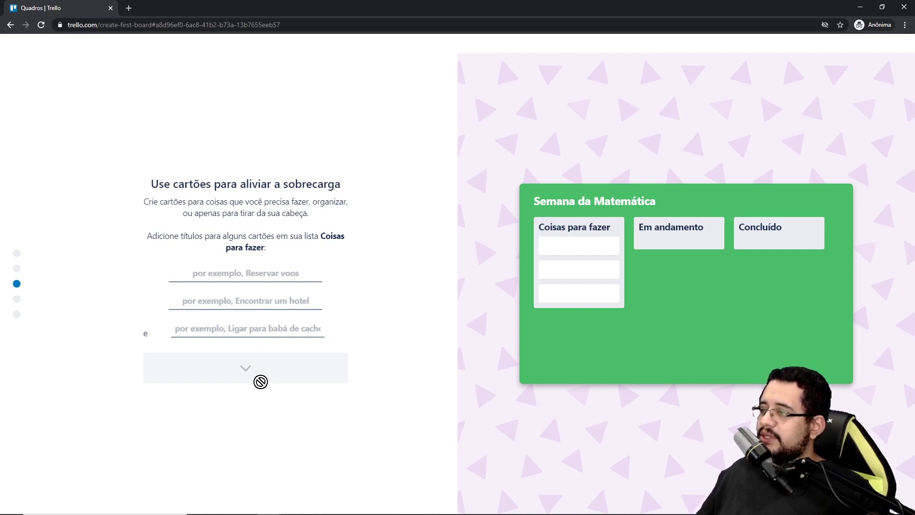
Step: Add the cards "Organizar o site", "Estruturar os convites" and "Fazer a arte" to the Coisas para fazer list
{"action": "left_click", "coordinate": [267, 273]}
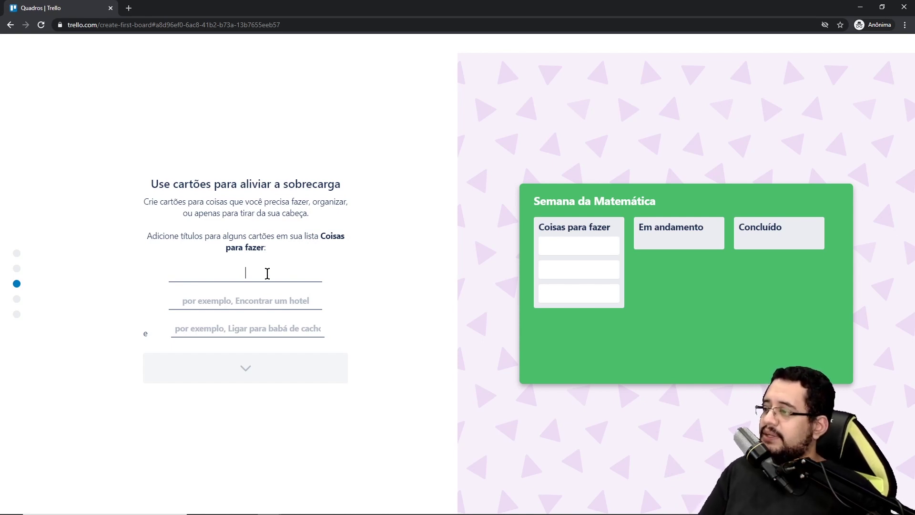
{"action": "type", "text": "Organizar"}
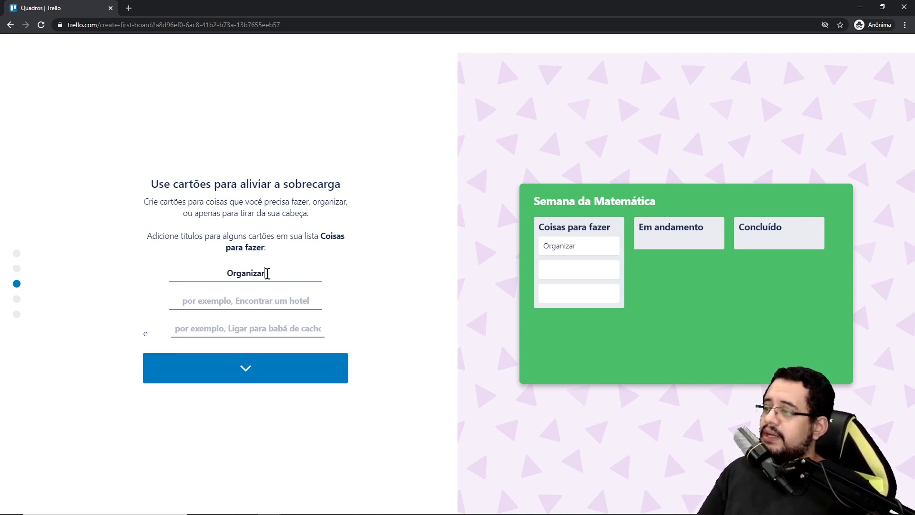
{"action": "type", "text": " o site"}
{"action": "key", "text": "Tab"}
{"action": "type", "text": "Estruturar os convites"}
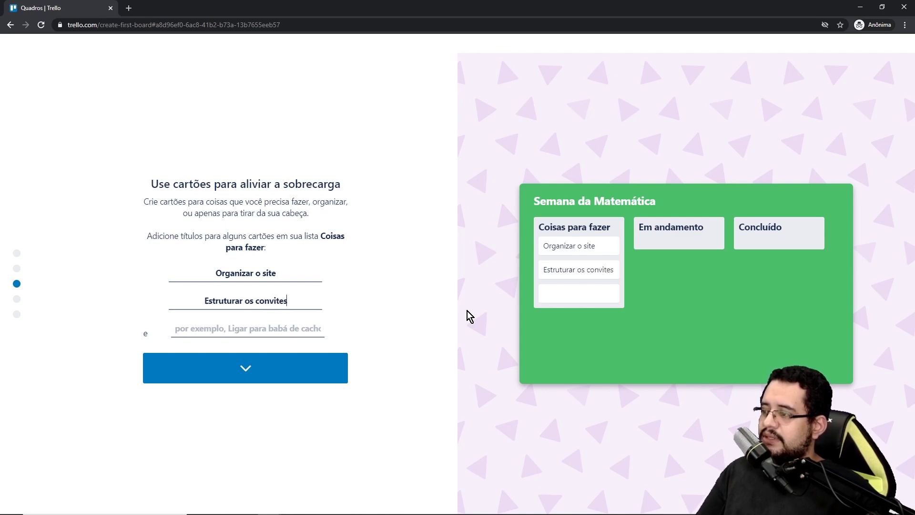
{"action": "key", "text": "Tab"}
{"action": "type", "text": "Fazer a arte"}
{"action": "key", "text": "Return"}
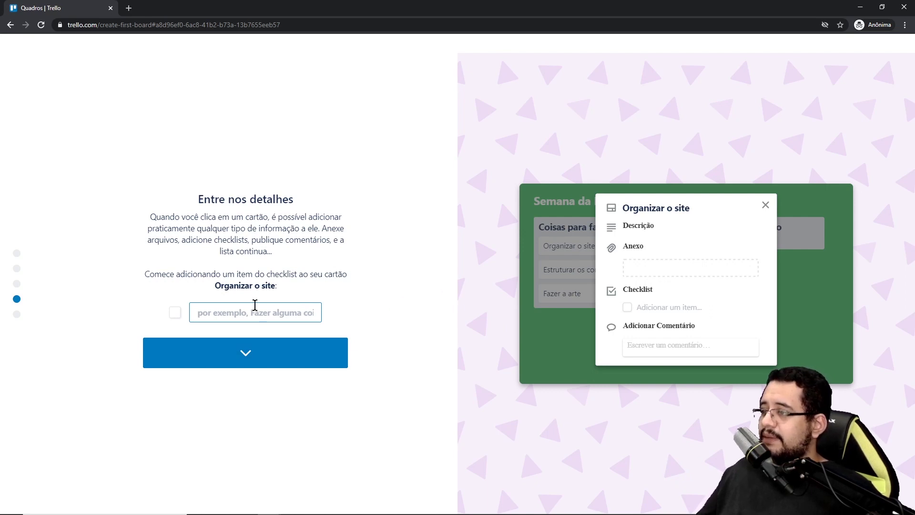
Step: Add the checklist item "Convidados" to the card Organizar o site and finish the board setup
{"action": "left_click", "coordinate": [274, 313]}
{"action": "type", "text": "Convidados"}
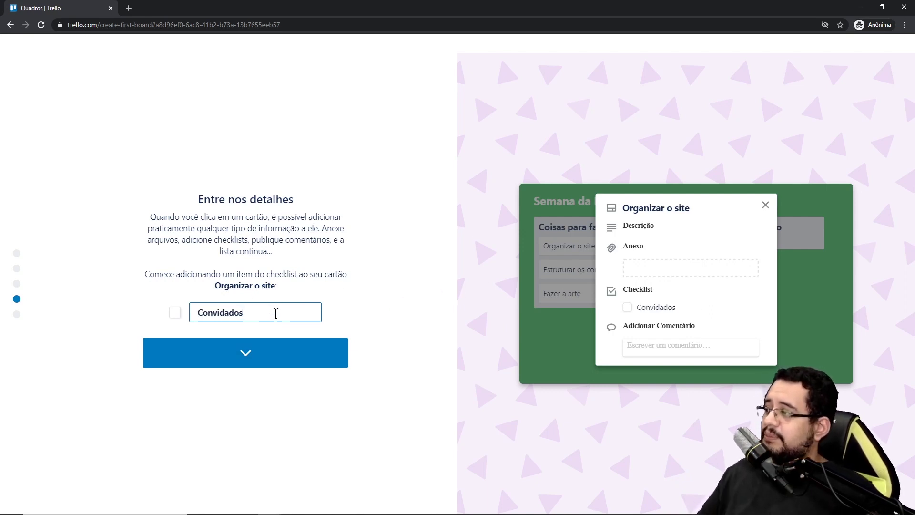
{"action": "left_click", "coordinate": [289, 352]}
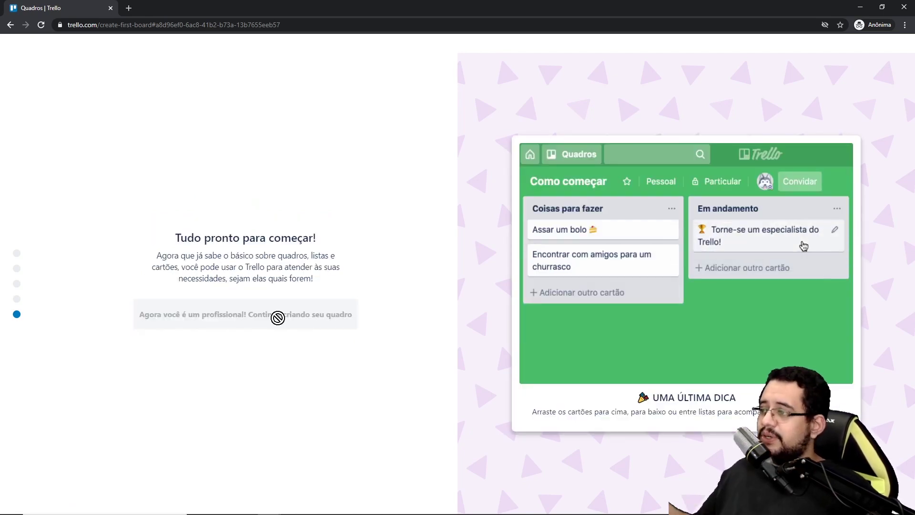
{"action": "left_click", "coordinate": [298, 314]}
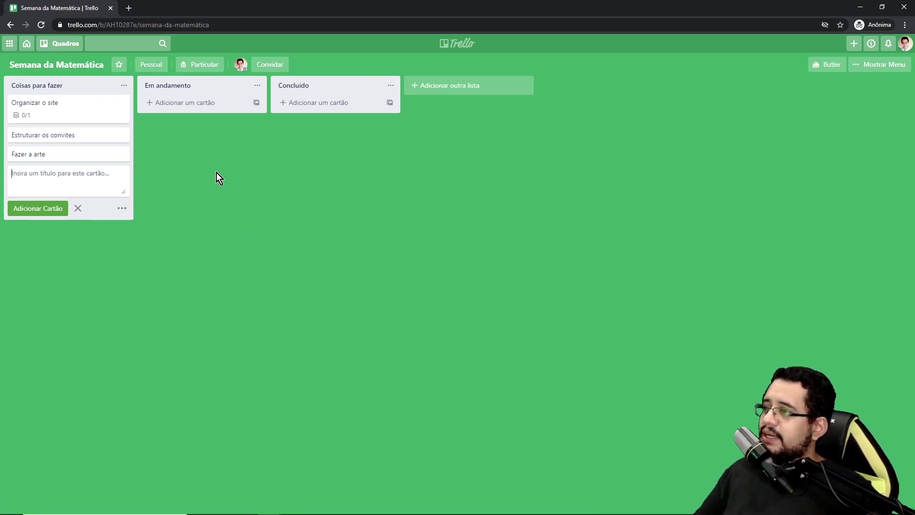
Step: Apply the red label to the card Organizar o site in the Coisas para fazer list
{"action": "key", "text": "ctrl+plus"}
{"action": "key", "text": "ctrl+plus"}
{"action": "key", "text": "ctrl+plus"}
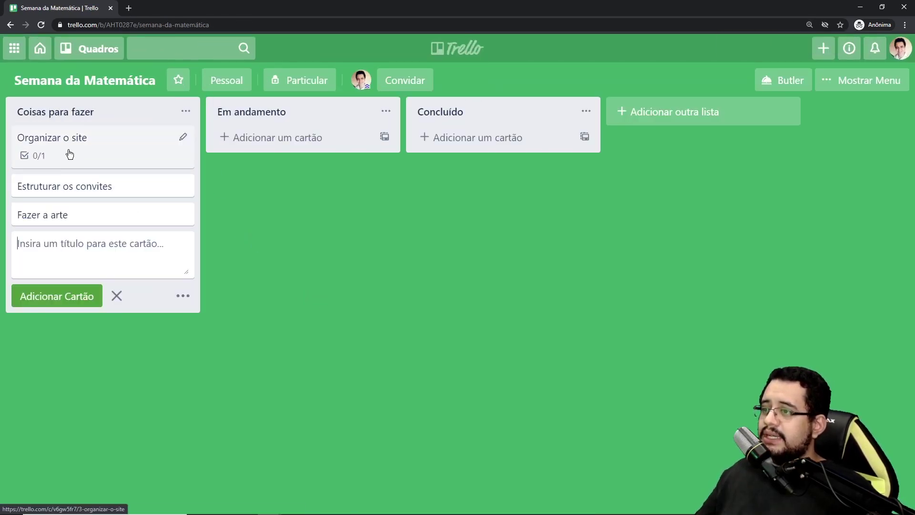
{"action": "left_click", "coordinate": [184, 138]}
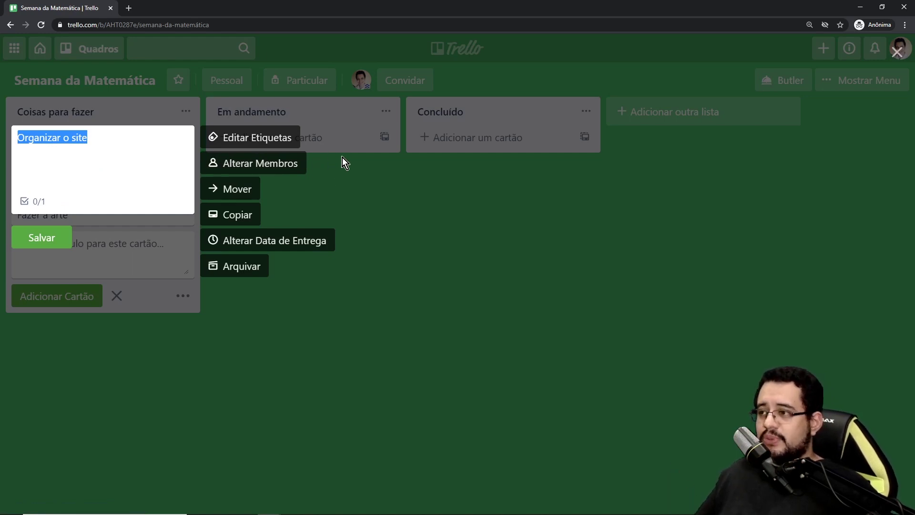
{"action": "left_click", "coordinate": [109, 145]}
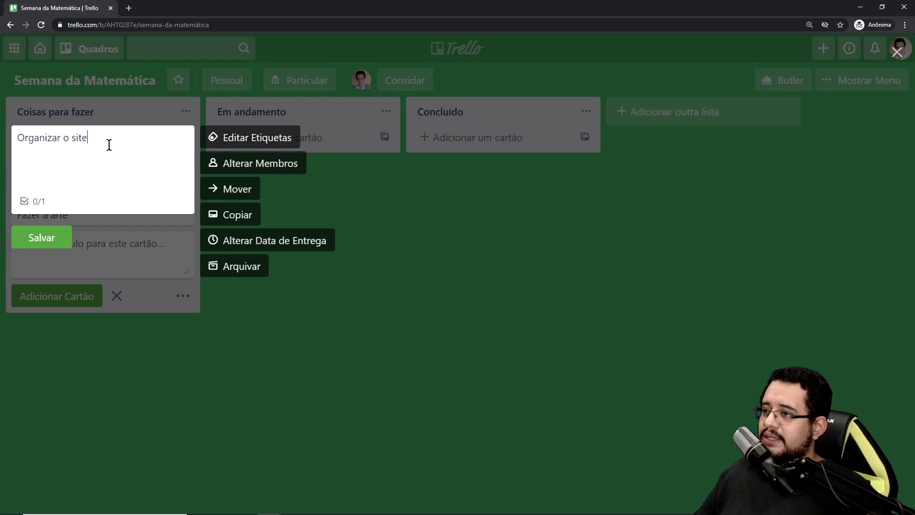
{"action": "left_click", "coordinate": [257, 139]}
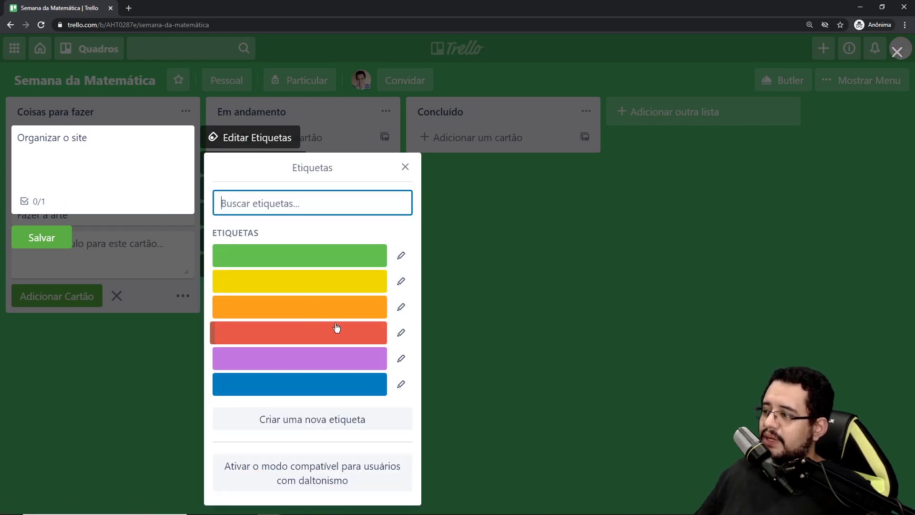
{"action": "left_click", "coordinate": [342, 345]}
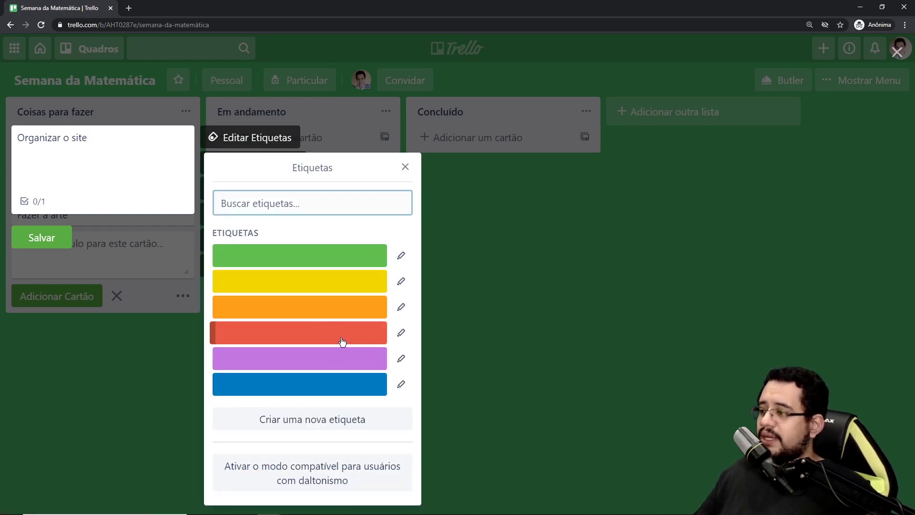
Step: Name the red label "URGENTE" and save the card Organizar o site
{"action": "left_click", "coordinate": [402, 333]}
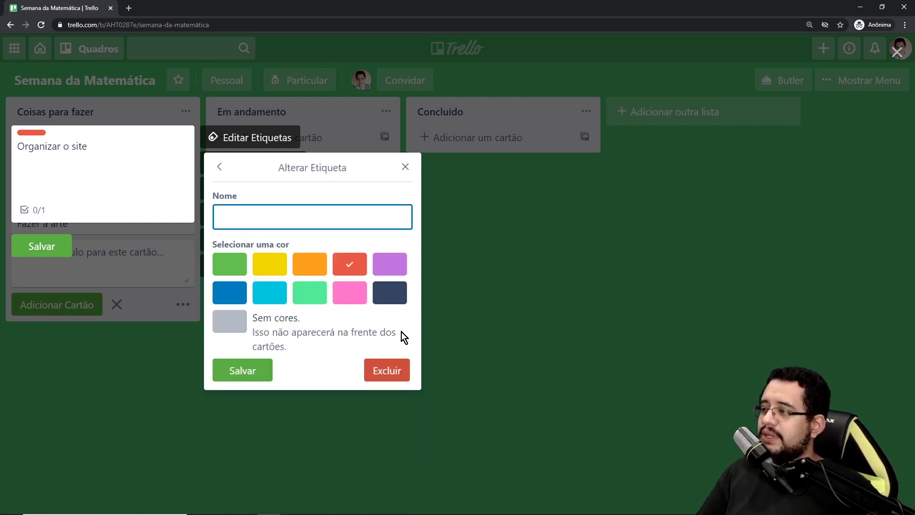
{"action": "type", "text": "URGENTES"}
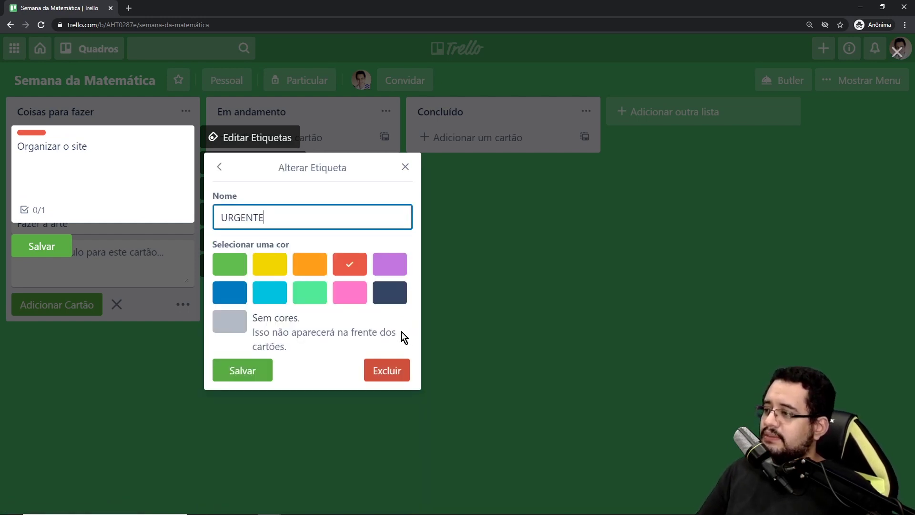
{"action": "left_click", "coordinate": [243, 368]}
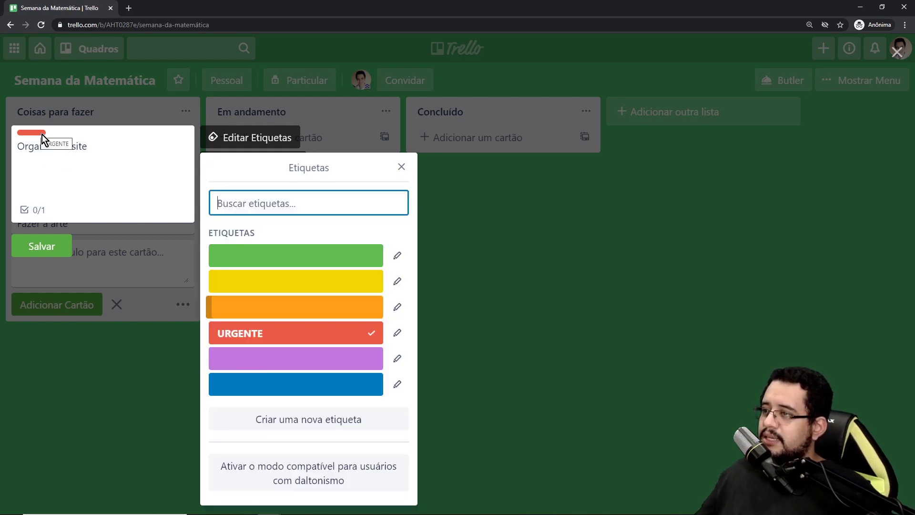
{"action": "left_click", "coordinate": [400, 167]}
{"action": "left_click", "coordinate": [61, 247]}
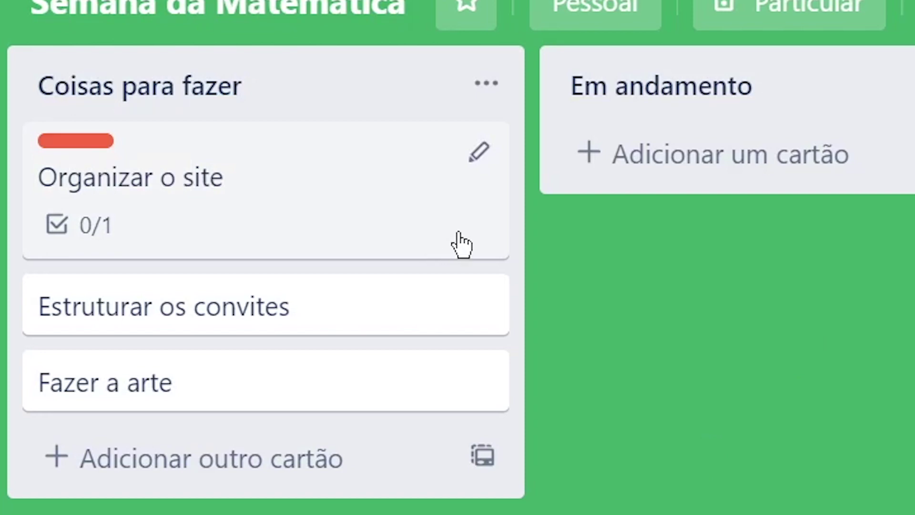
Step: Assign the board's member to the card Organizar o site and save the card
{"action": "left_click", "coordinate": [480, 153]}
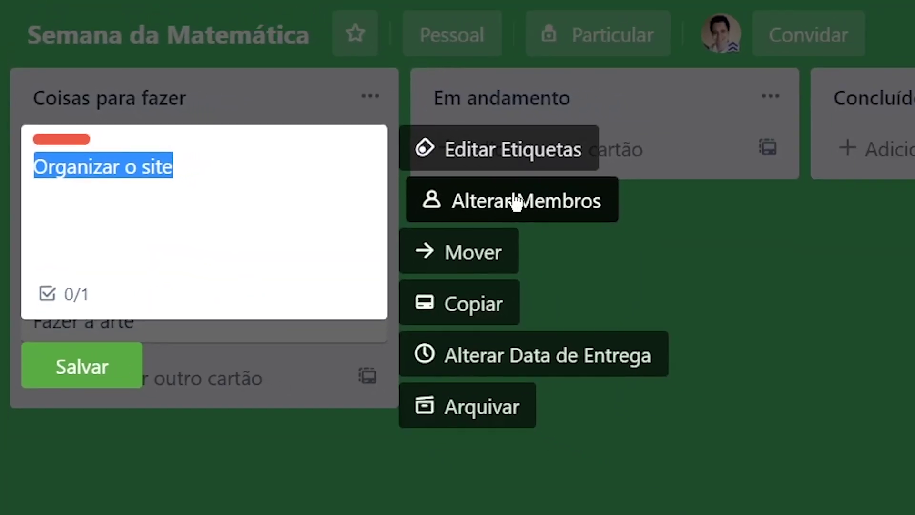
{"action": "left_click", "coordinate": [517, 202]}
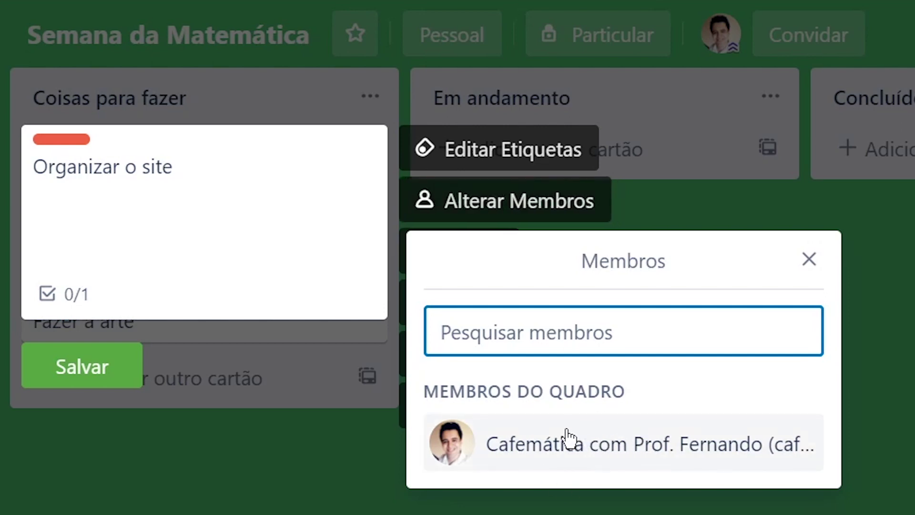
{"action": "left_click", "coordinate": [569, 451]}
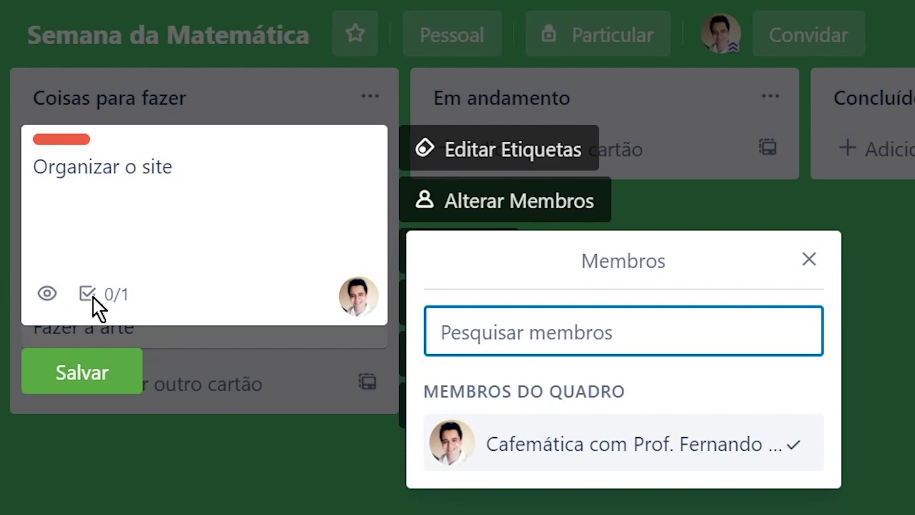
{"action": "left_click", "coordinate": [92, 374]}
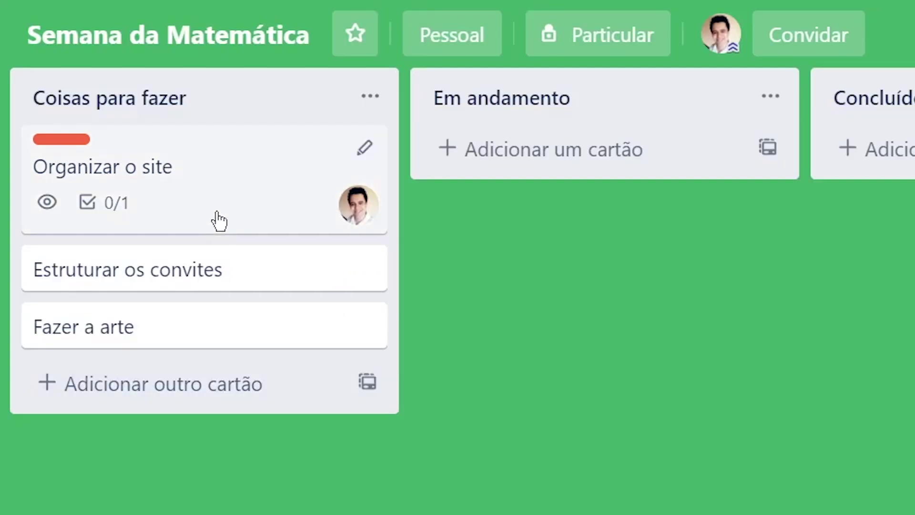
{"action": "right_click", "coordinate": [191, 184]}
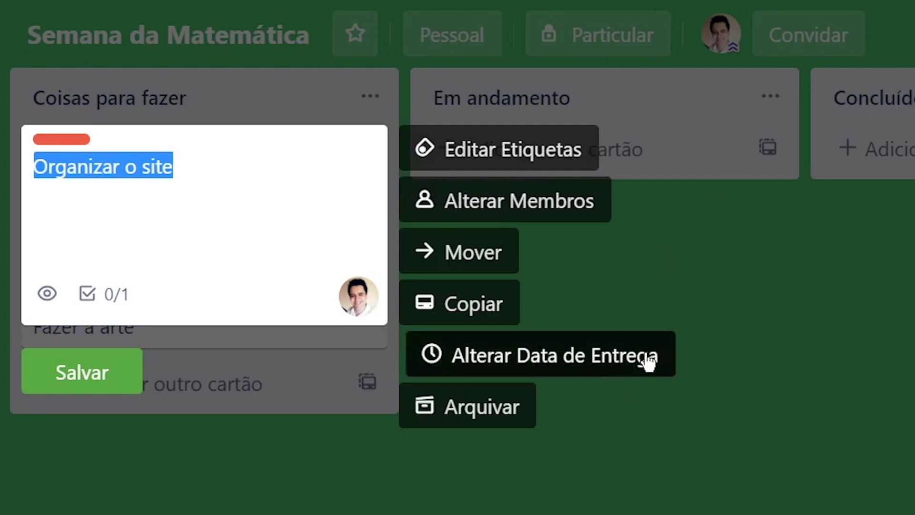
{"action": "left_click", "coordinate": [96, 379]}
{"action": "left_click", "coordinate": [370, 96]}
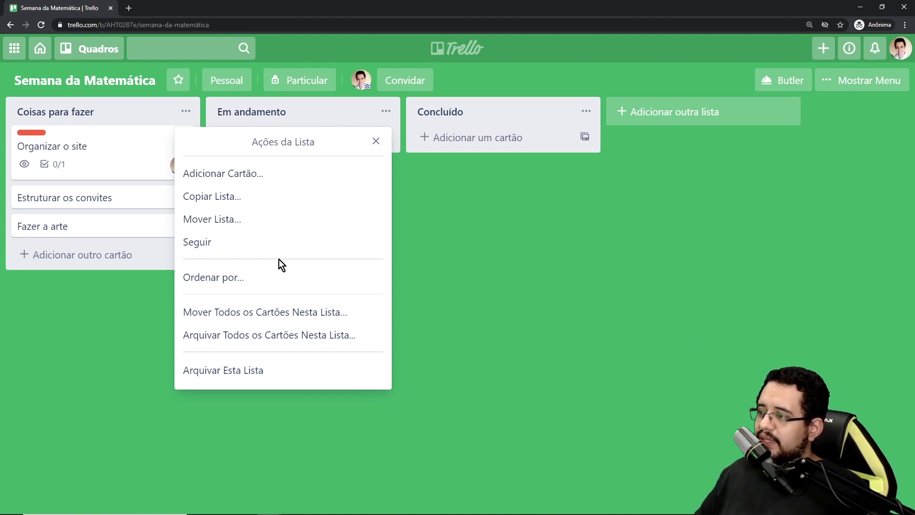
{"action": "left_click", "coordinate": [154, 319]}
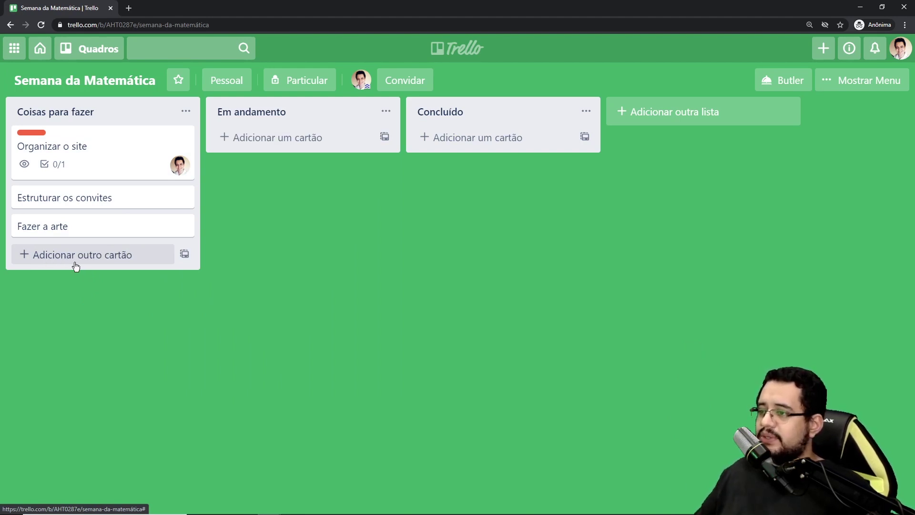
Step: Add the card "Preparar as lives" to Coisas para fazer and move the card Estruturar os convites to the Concluído list
{"action": "left_click", "coordinate": [59, 259]}
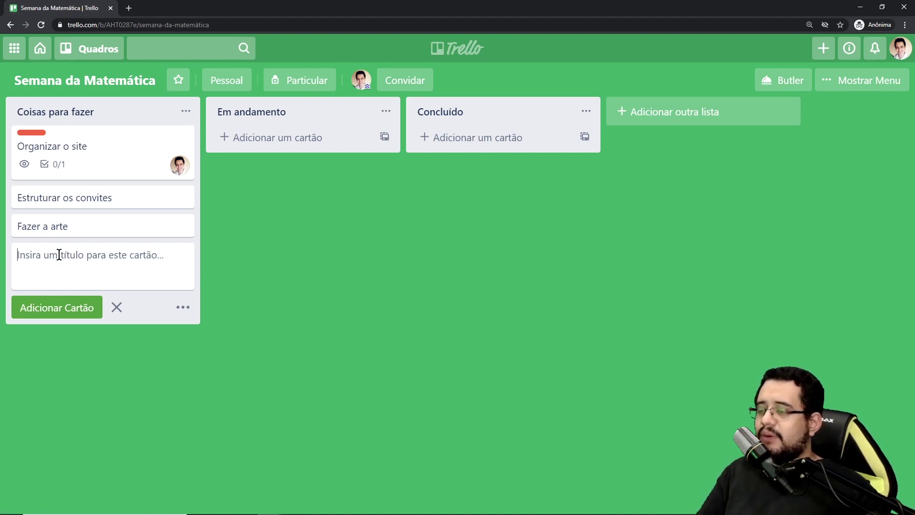
{"action": "type", "text": "Preparar as lives"}
{"action": "key", "text": "Return"}
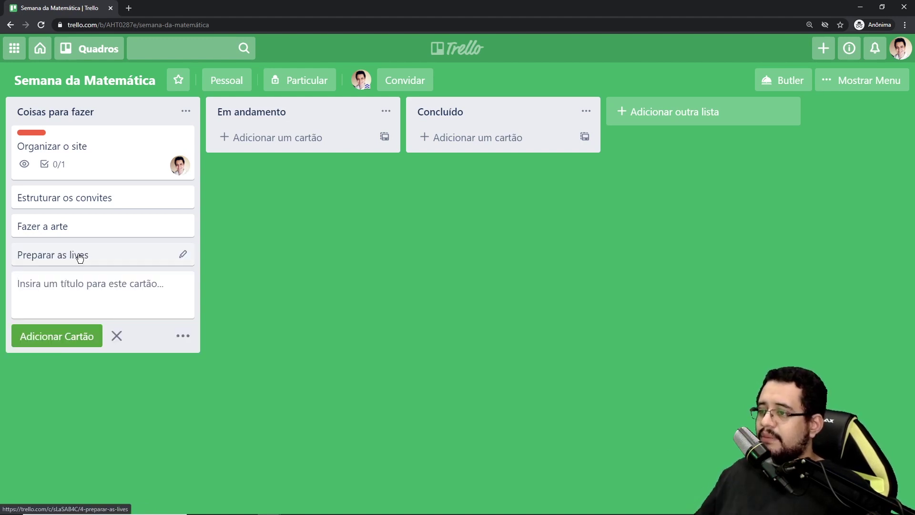
{"action": "left_click", "coordinate": [182, 256]}
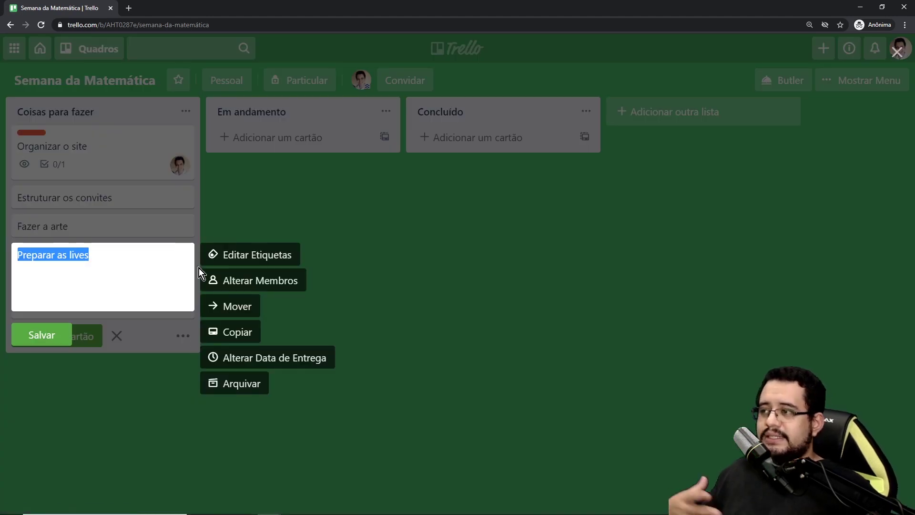
{"action": "left_click", "coordinate": [411, 269]}
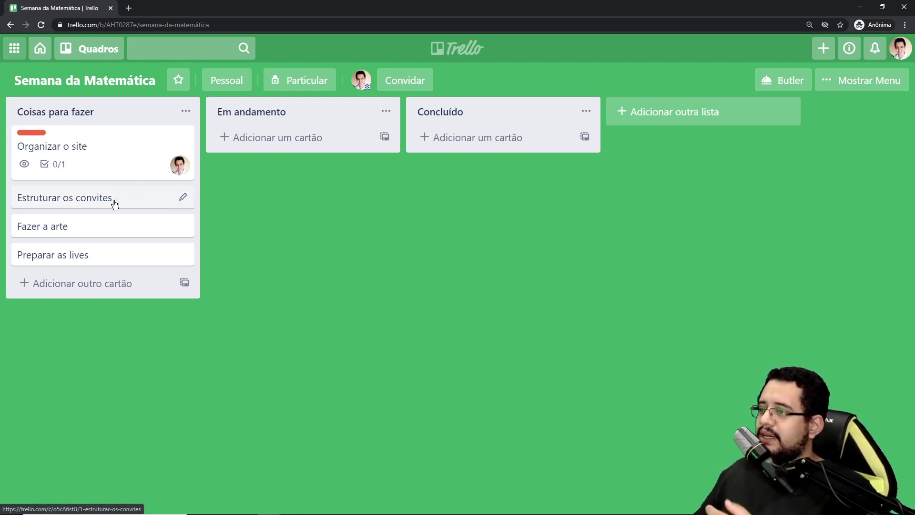
{"action": "left_click_drag", "start_coordinate": [120, 207], "coordinate": [498, 138]}
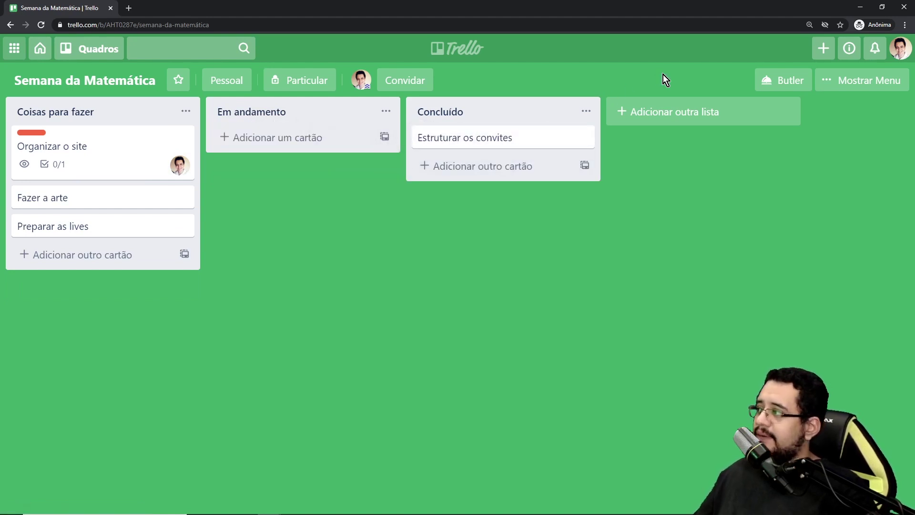
Step: Create the team "Universidade de Hogwarts" of type Educação for the board and dismiss the invitation form
{"action": "left_click", "coordinate": [422, 86]}
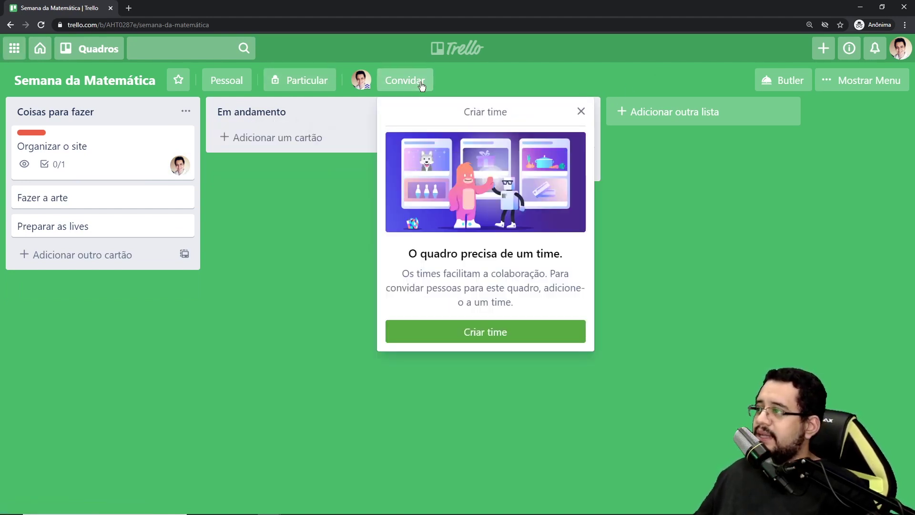
{"action": "left_click", "coordinate": [530, 337]}
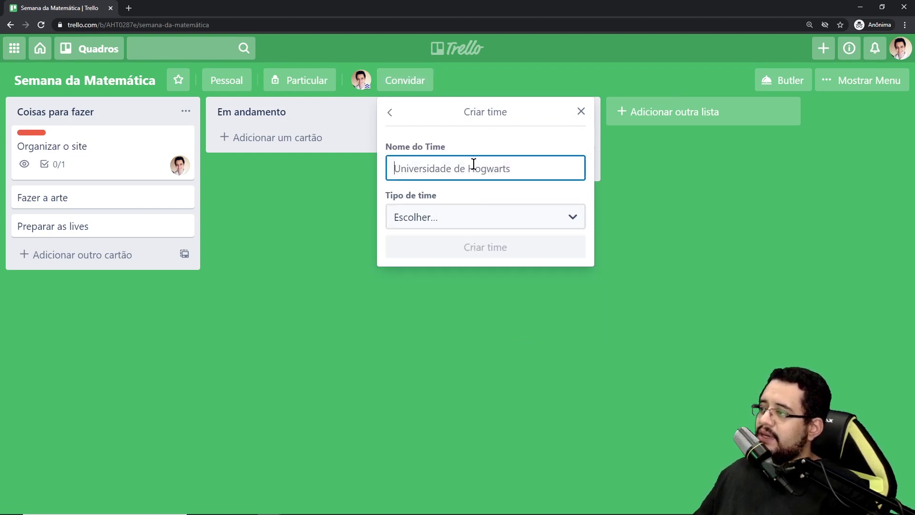
{"action": "left_click", "coordinate": [506, 228]}
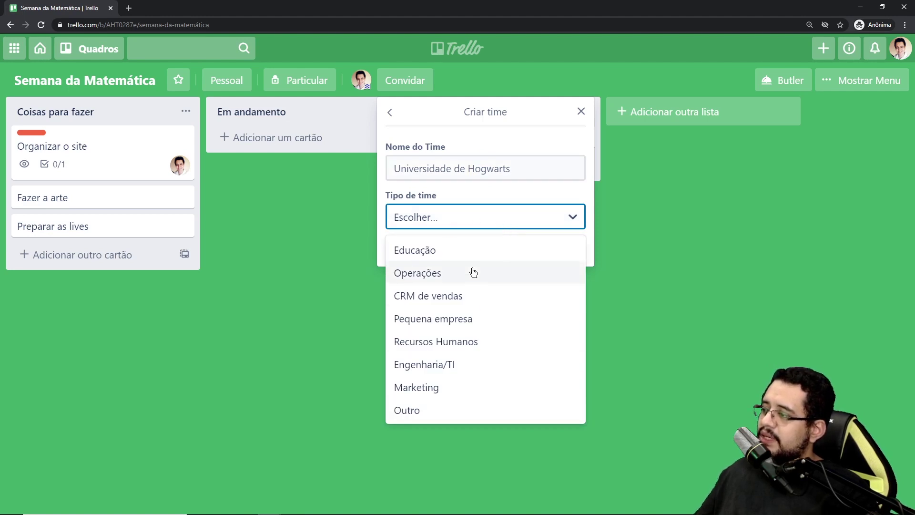
{"action": "left_click", "coordinate": [448, 249]}
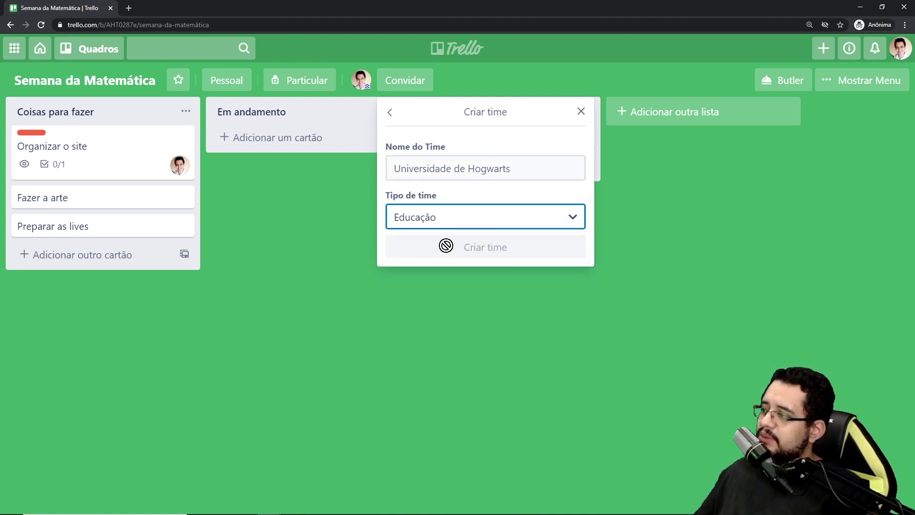
{"action": "left_click", "coordinate": [502, 169]}
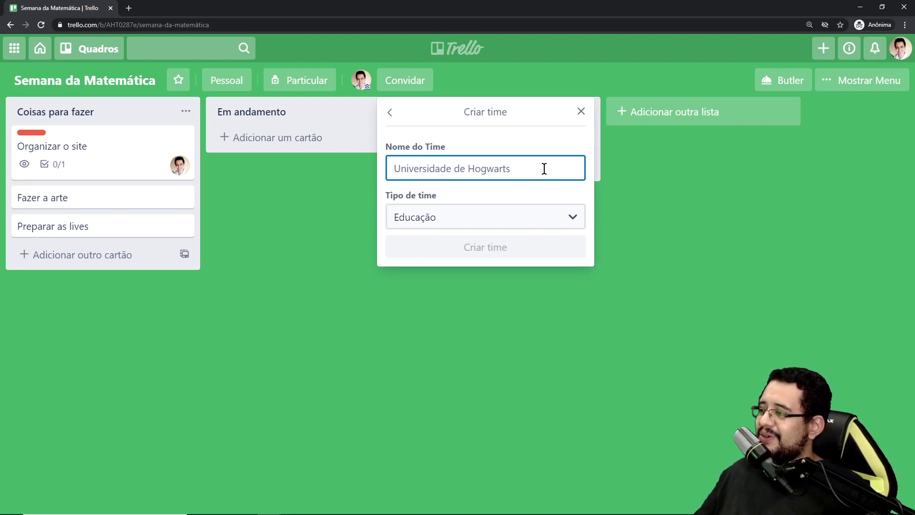
{"action": "type", "text": "Un"}
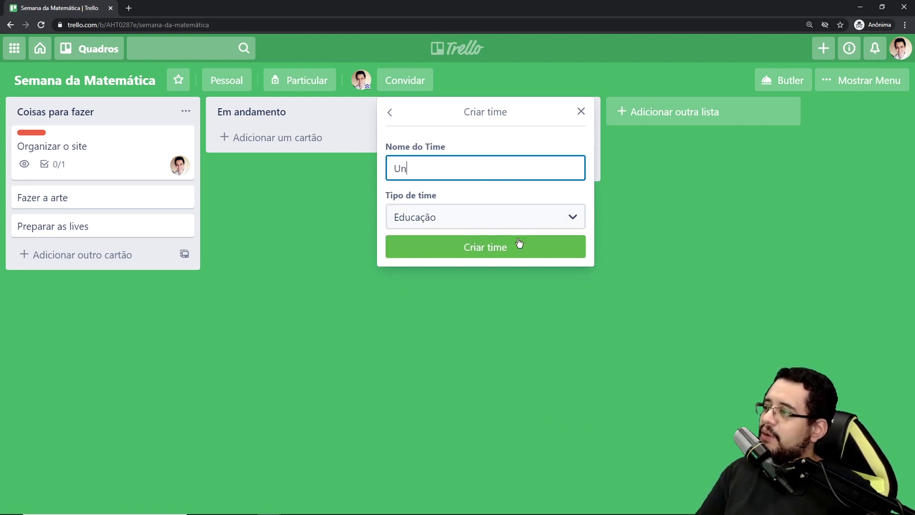
{"action": "type", "text": "iversidade de Hog"}
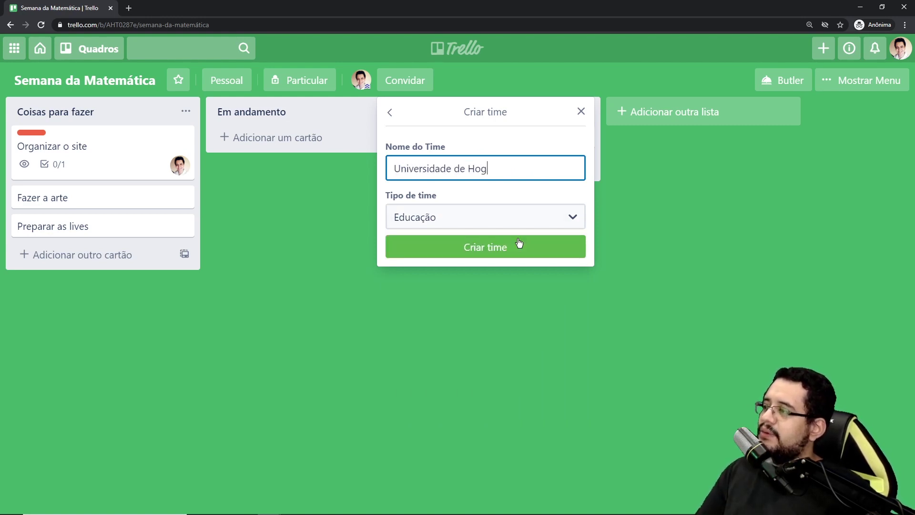
{"action": "type", "text": "warts"}
{"action": "left_click", "coordinate": [519, 246]}
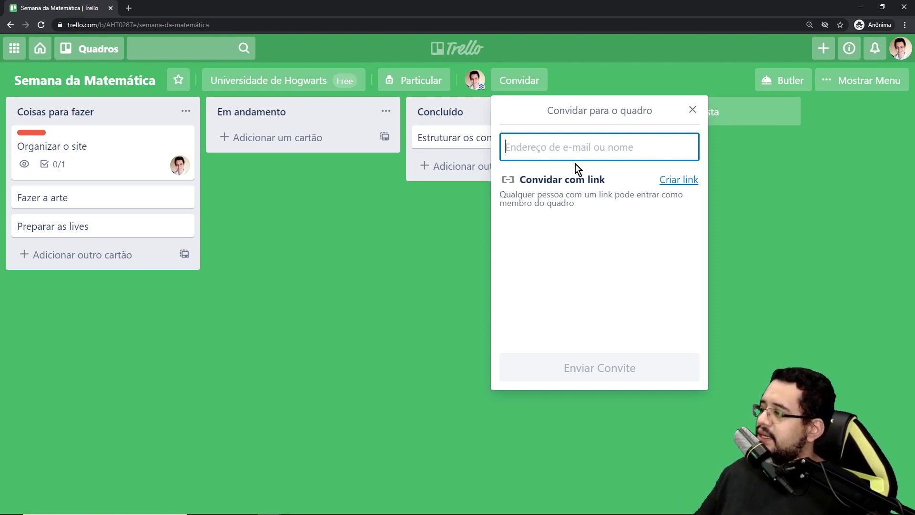
{"action": "left_click", "coordinate": [704, 111]}
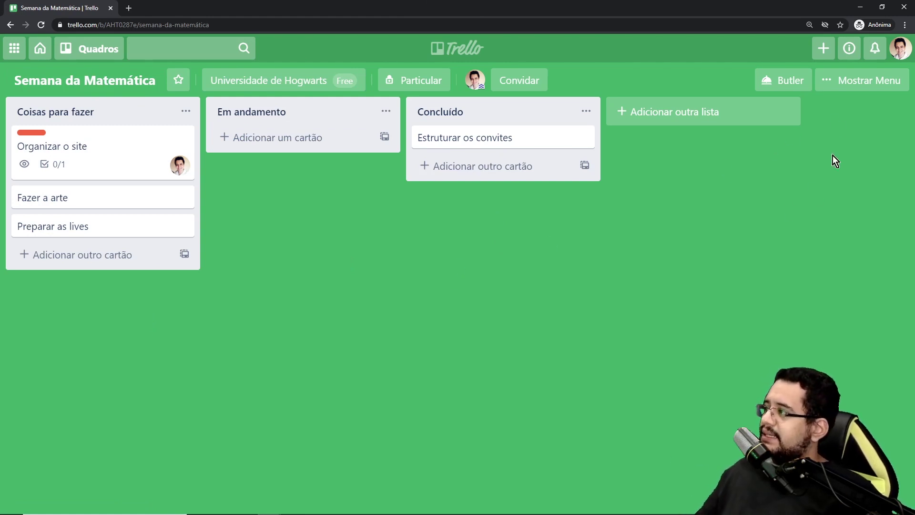
Step: Change the board's background colour to blue
{"action": "left_click", "coordinate": [854, 82]}
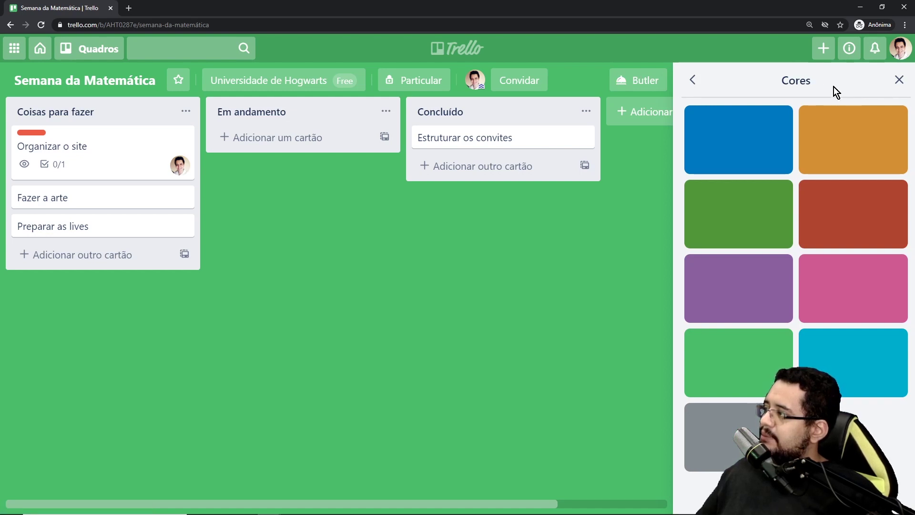
{"action": "left_click", "coordinate": [773, 139]}
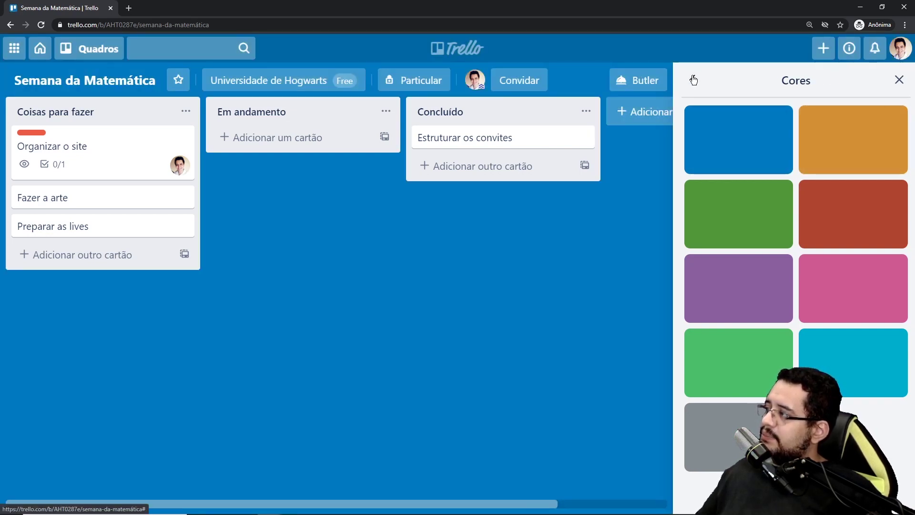
{"action": "left_click", "coordinate": [901, 86]}
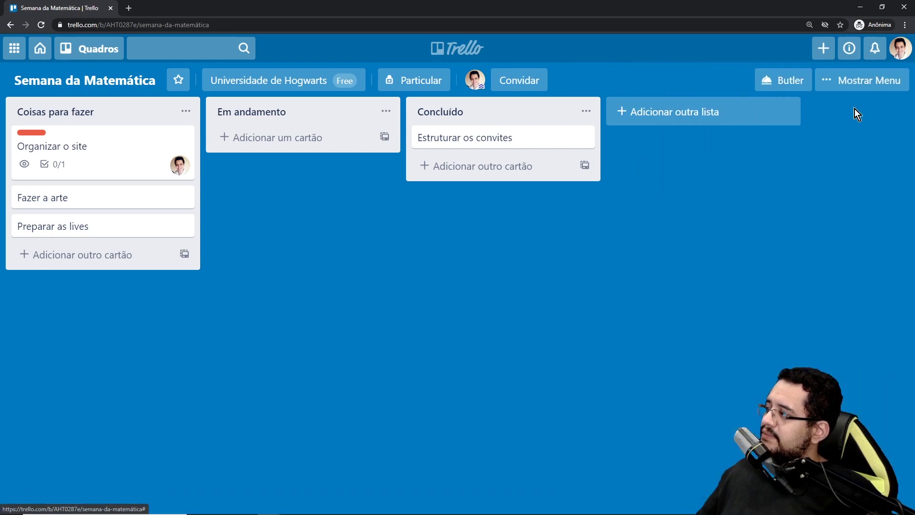
Step: Set the Unsplash photo of dark tree bark as the board's background
{"action": "left_click", "coordinate": [819, 86]}
{"action": "left_click", "coordinate": [693, 81]}
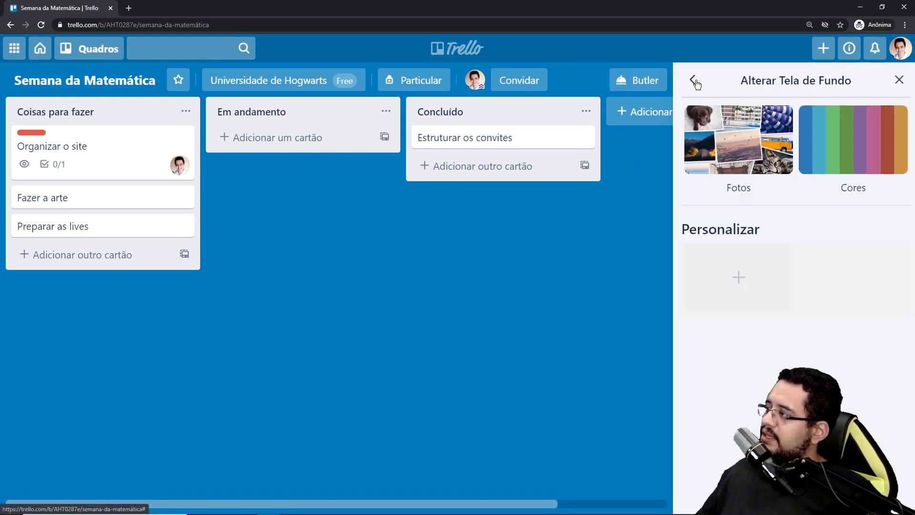
{"action": "left_click", "coordinate": [740, 148]}
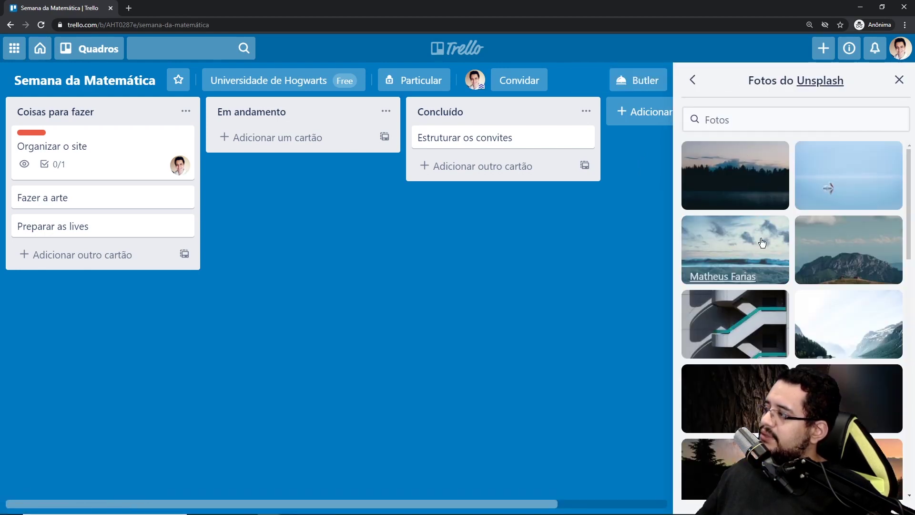
{"action": "scroll", "coordinate": [771, 239], "scroll_direction": "down", "scroll_amount": 3}
{"action": "left_click", "coordinate": [728, 281]}
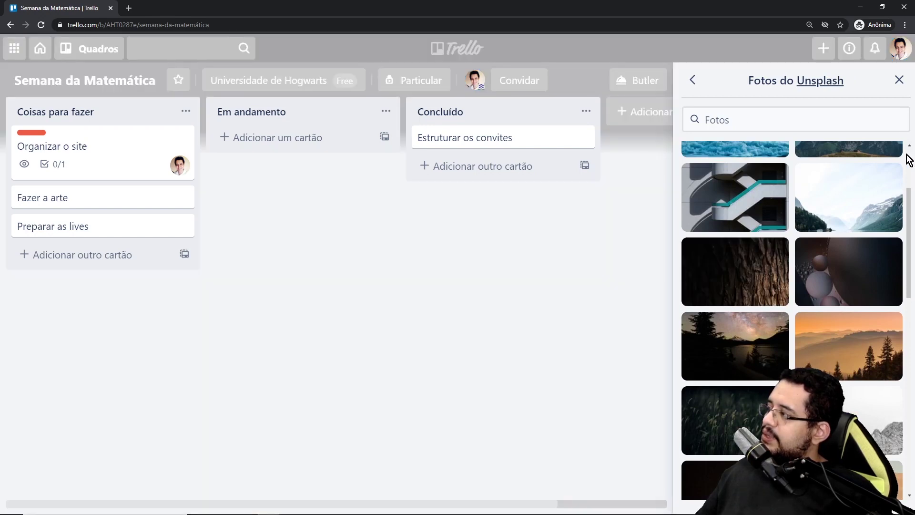
{"action": "left_click", "coordinate": [901, 79]}
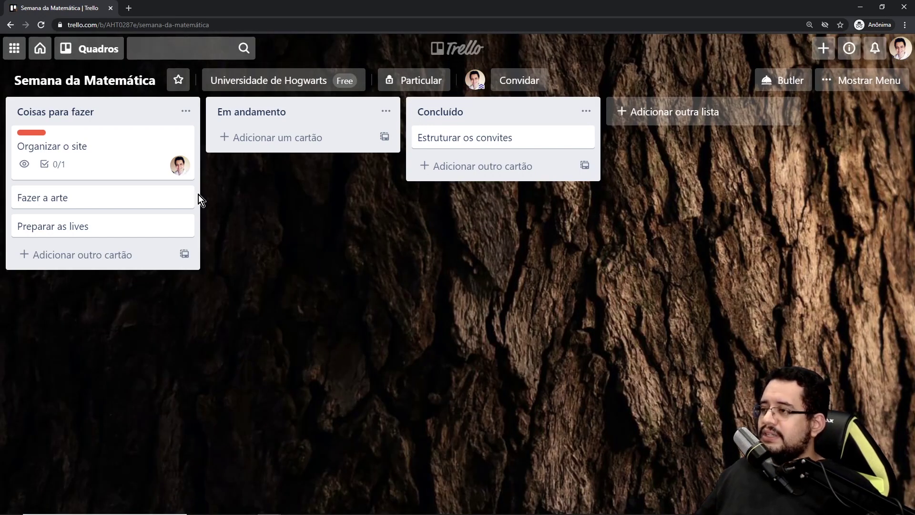
Step: Add the description "Observar o que existe para fazer e separar por categorias no site." to the card Organizar o site and save it
{"action": "left_click", "coordinate": [93, 150]}
{"action": "left_click", "coordinate": [75, 153]}
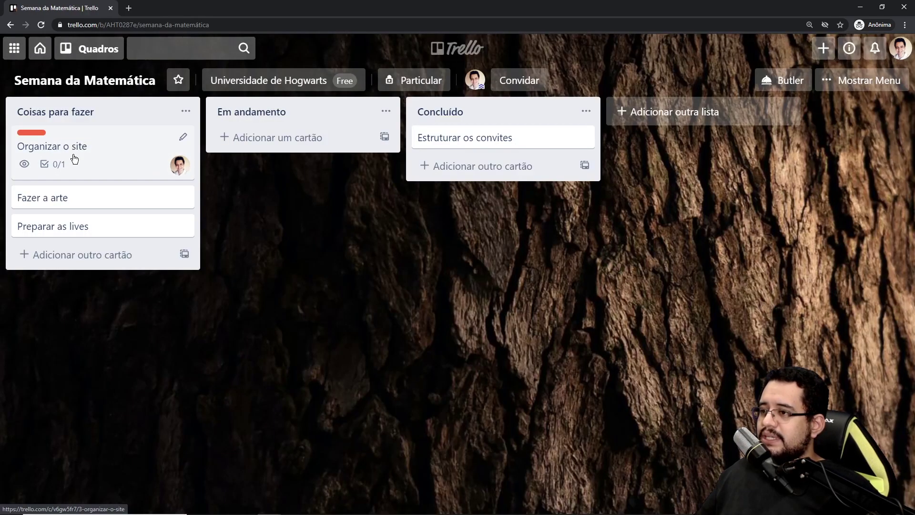
{"action": "left_click", "coordinate": [77, 156]}
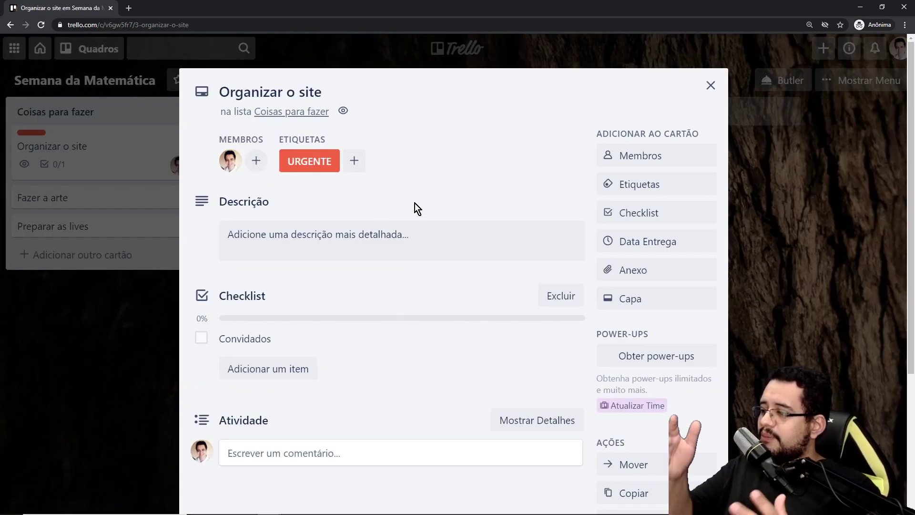
{"action": "left_click", "coordinate": [374, 244]}
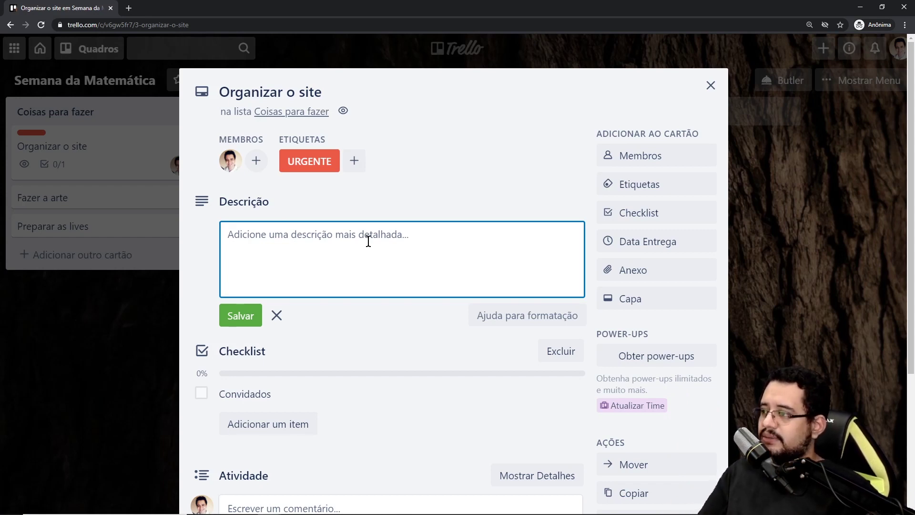
{"action": "type", "text": "Observar o que existe para fazer e separar por categorias no site."}
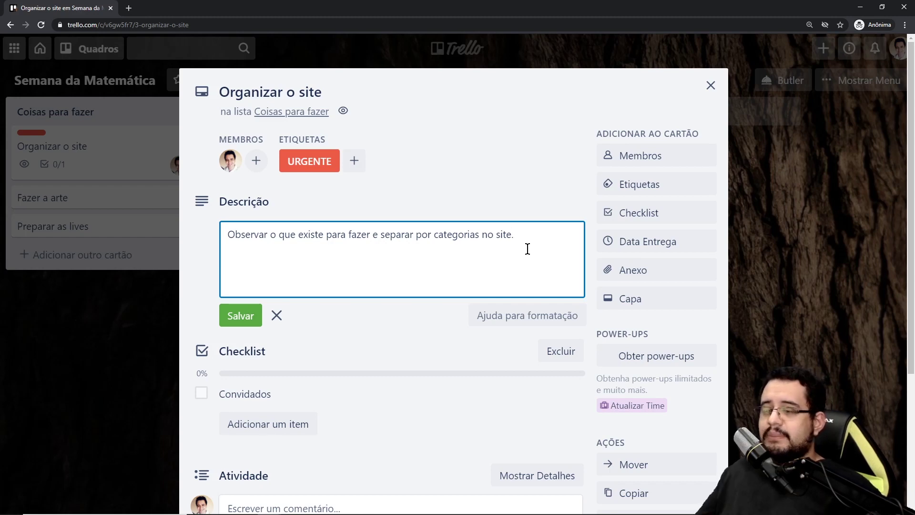
{"action": "left_click", "coordinate": [233, 315]}
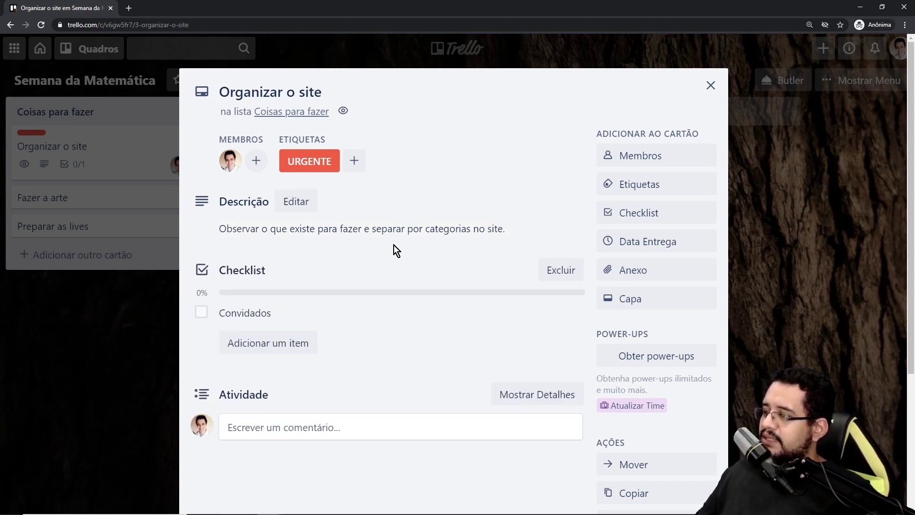
Step: Add the item "Trabalhos" to the card's checklist and try to give that item a due date
{"action": "scroll", "coordinate": [412, 241], "scroll_direction": "down", "scroll_amount": 2}
{"action": "scroll", "coordinate": [348, 271], "scroll_direction": "up", "scroll_amount": 2}
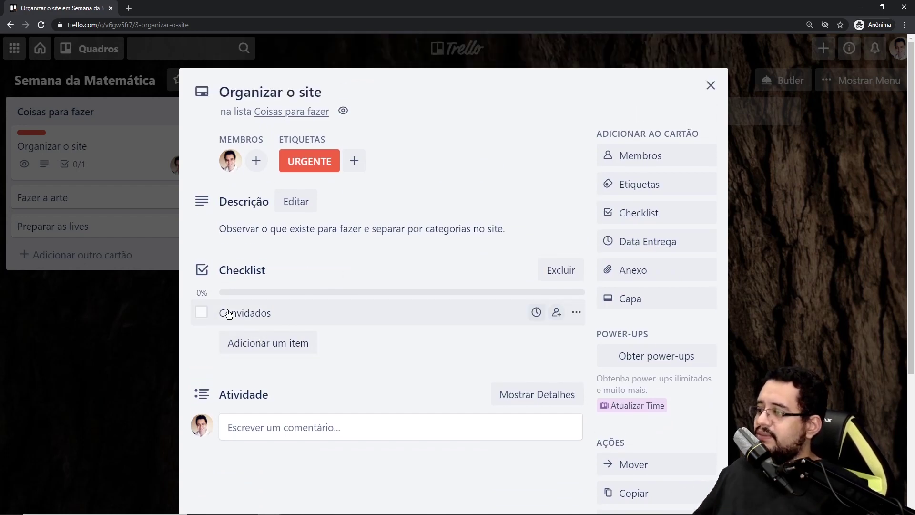
{"action": "left_click", "coordinate": [266, 344]}
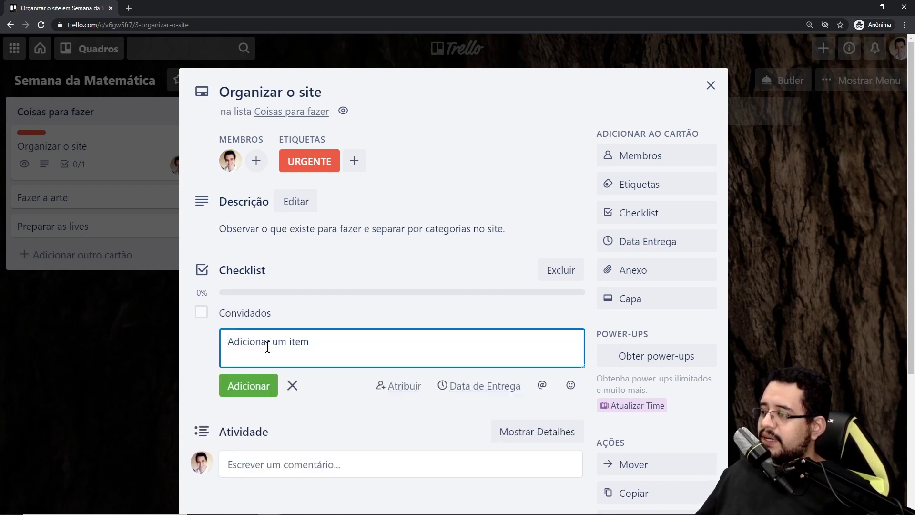
{"action": "type", "text": "Trabalhos"}
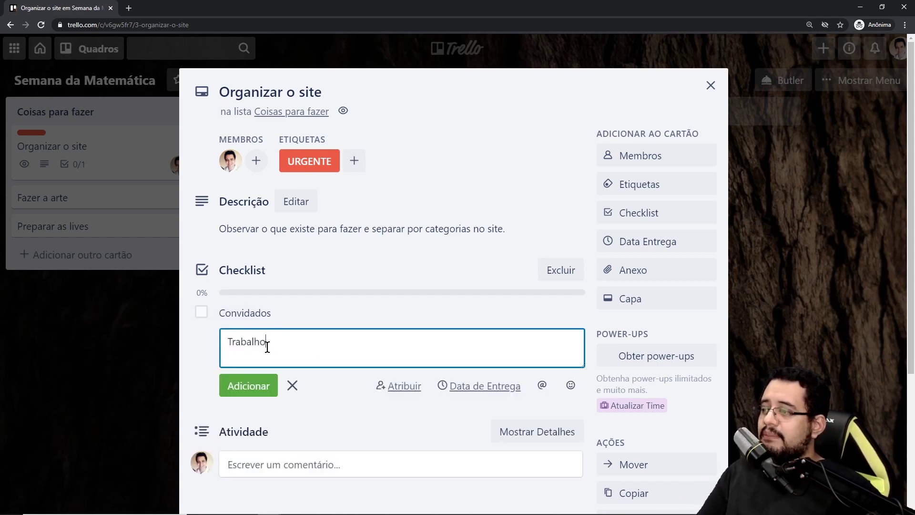
{"action": "left_click", "coordinate": [251, 385]}
{"action": "key", "text": "Escape"}
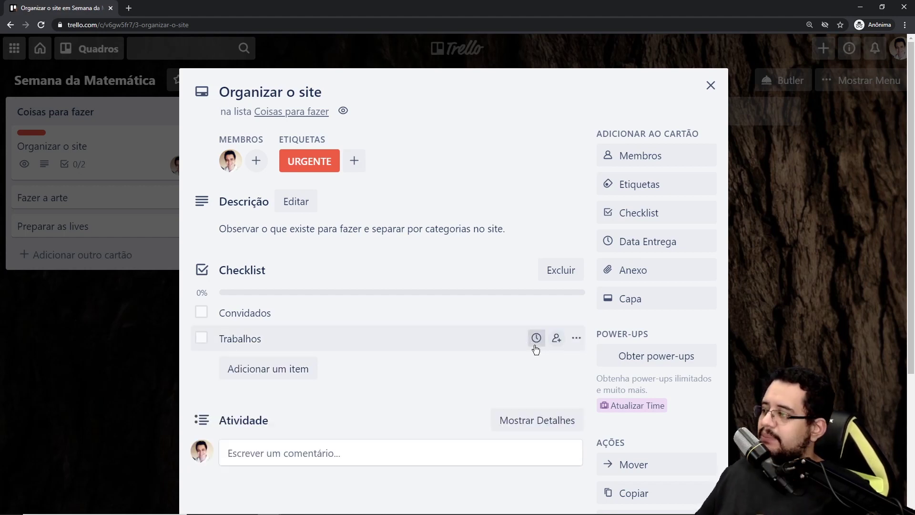
{"action": "left_click", "coordinate": [536, 338]}
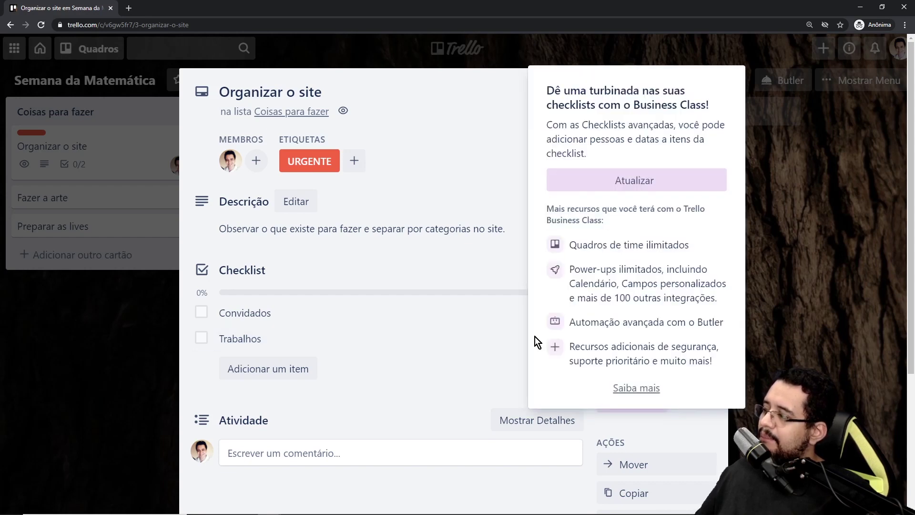
{"action": "left_click", "coordinate": [502, 371]}
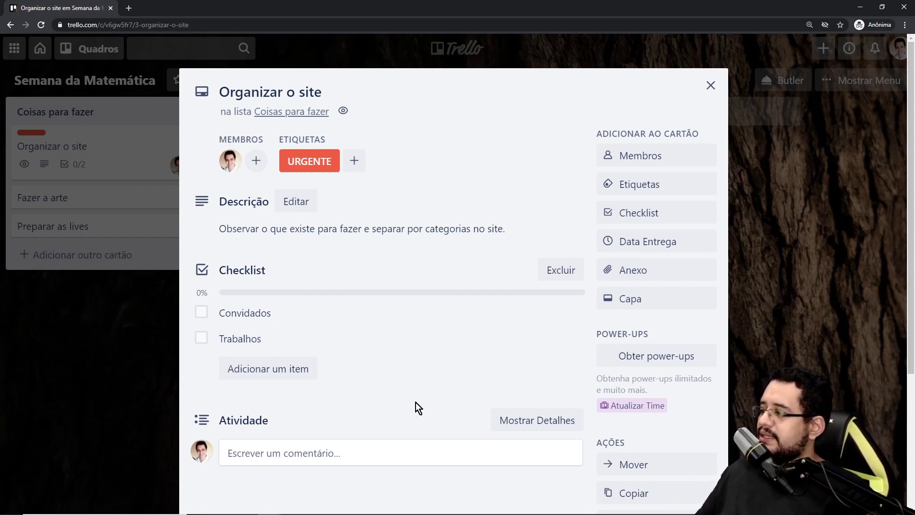
Step: Give the card Organizar o site the Unsplash boat-on-a-lake photo as its cover, using the full-card size
{"action": "scroll", "coordinate": [414, 408], "scroll_direction": "down", "scroll_amount": 2}
{"action": "left_click", "coordinate": [628, 236]}
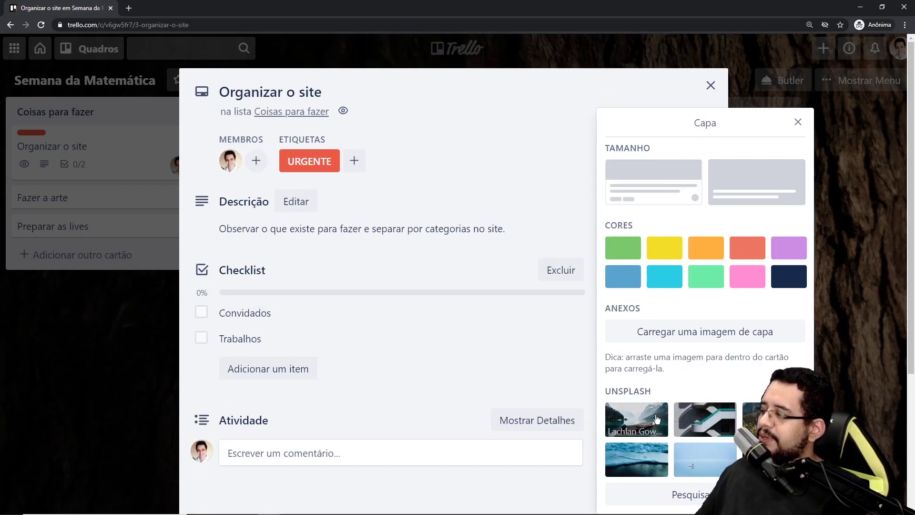
{"action": "left_click", "coordinate": [639, 419]}
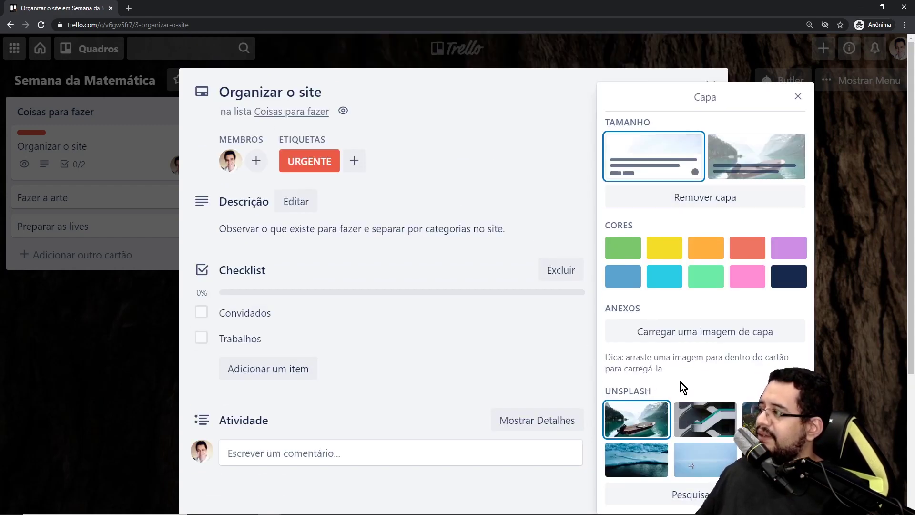
{"action": "left_click", "coordinate": [742, 160]}
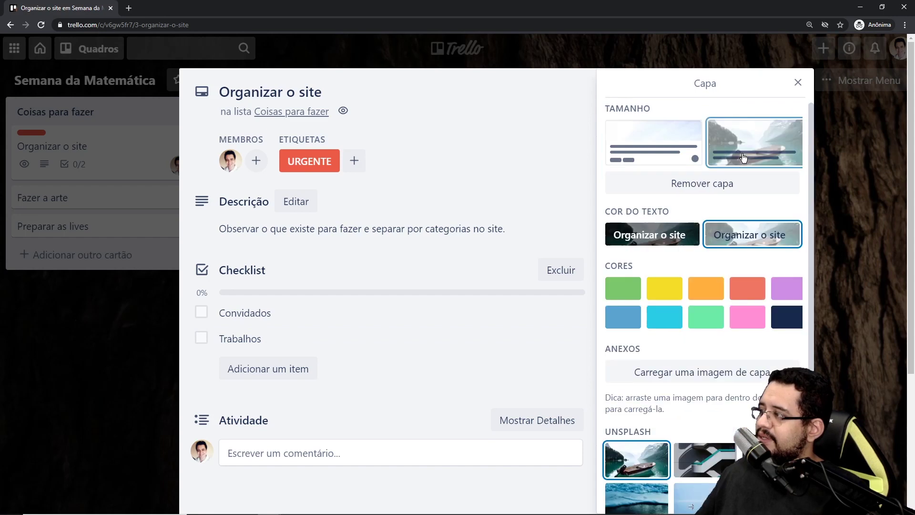
{"action": "left_click", "coordinate": [795, 83]}
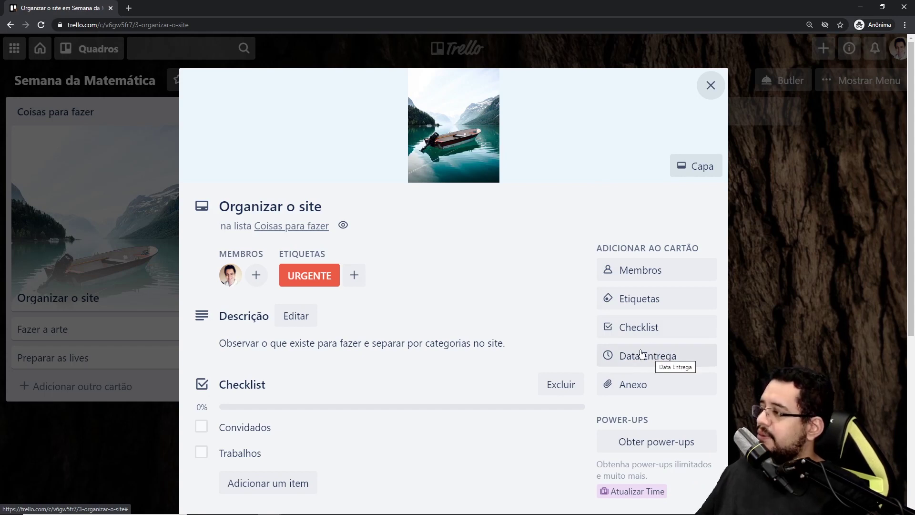
Step: Set the card's due date to 31/7/2020 at 18:00, save it and close the card
{"action": "left_click", "coordinate": [669, 355]}
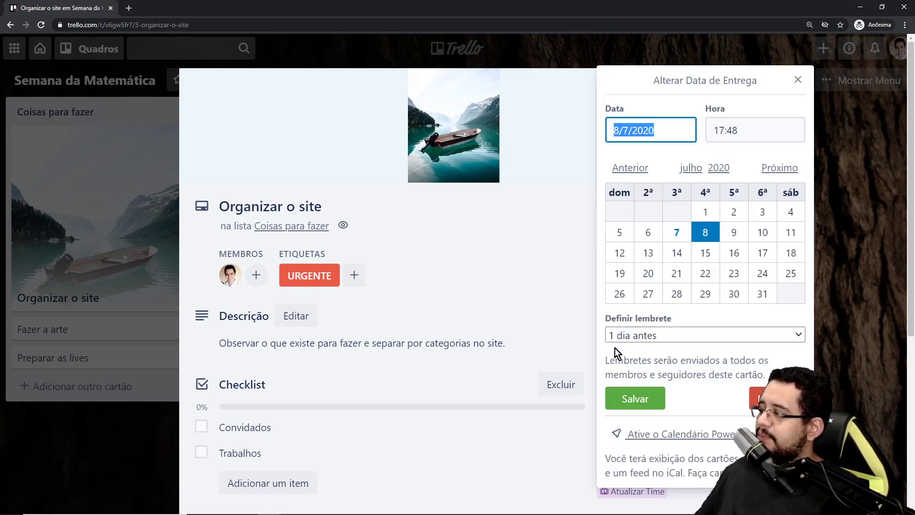
{"action": "key", "text": "Escape"}
{"action": "left_click", "coordinate": [662, 356]}
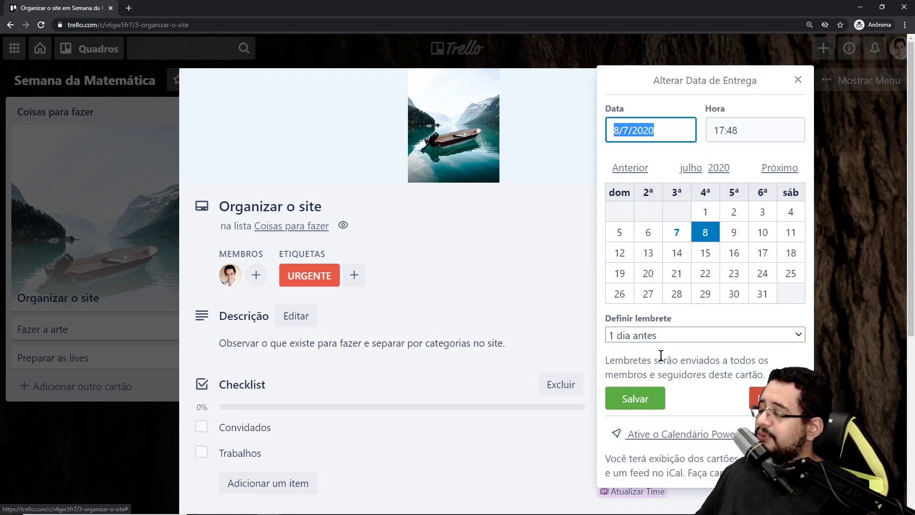
{"action": "left_click", "coordinate": [764, 296]}
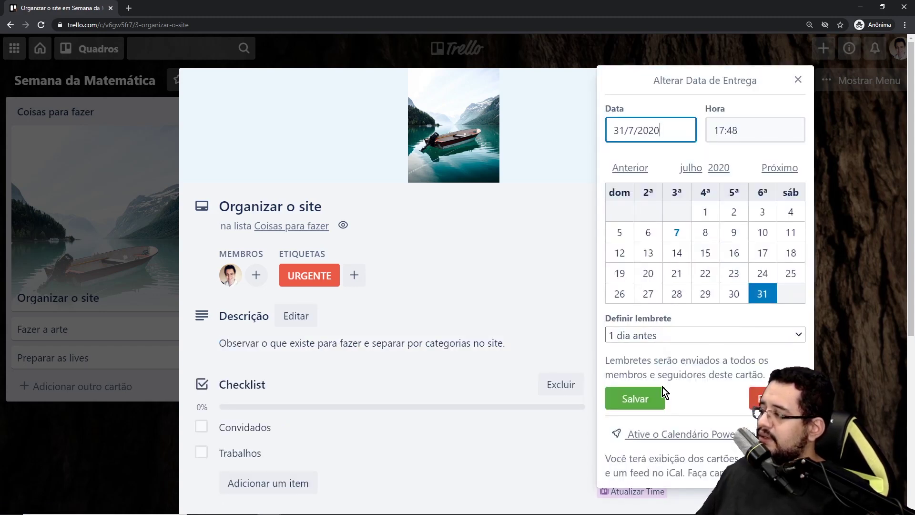
{"action": "left_click", "coordinate": [736, 126]}
{"action": "key", "text": "ctrl+a"}
{"action": "type", "text": "18"}
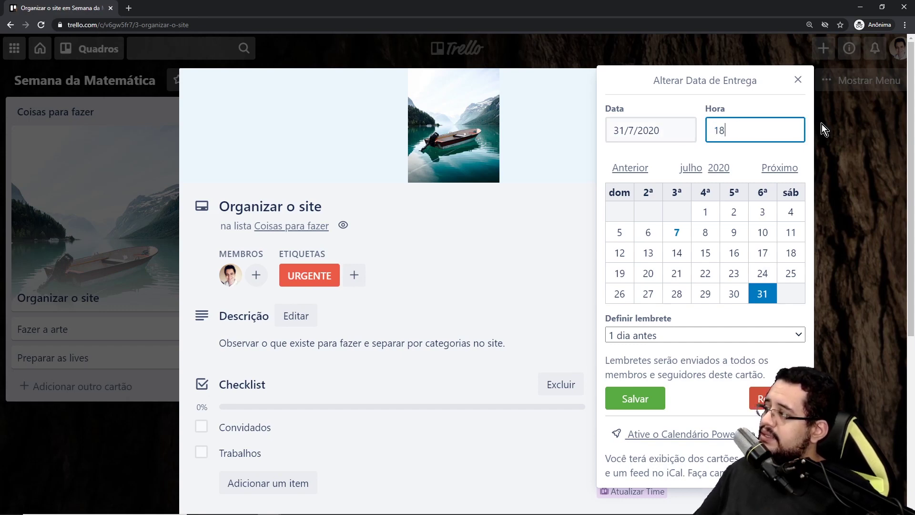
{"action": "type", "text": ":00"}
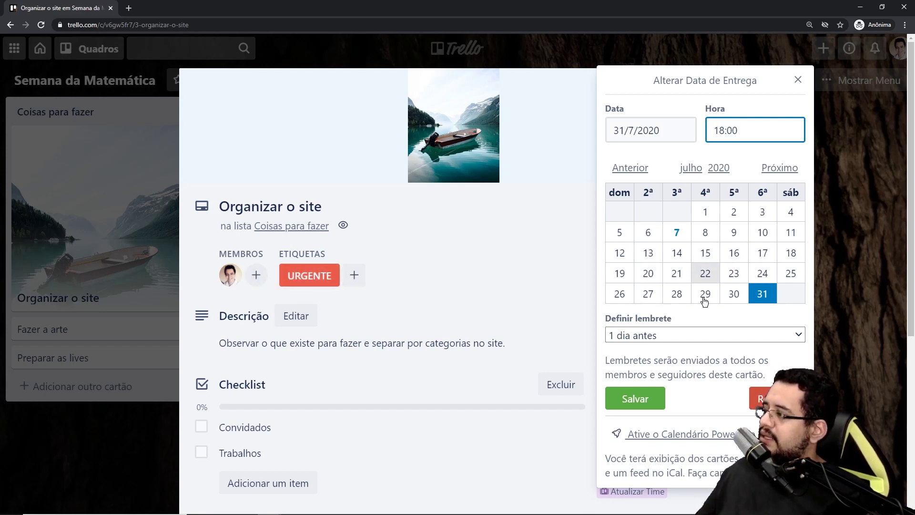
{"action": "left_click", "coordinate": [634, 400]}
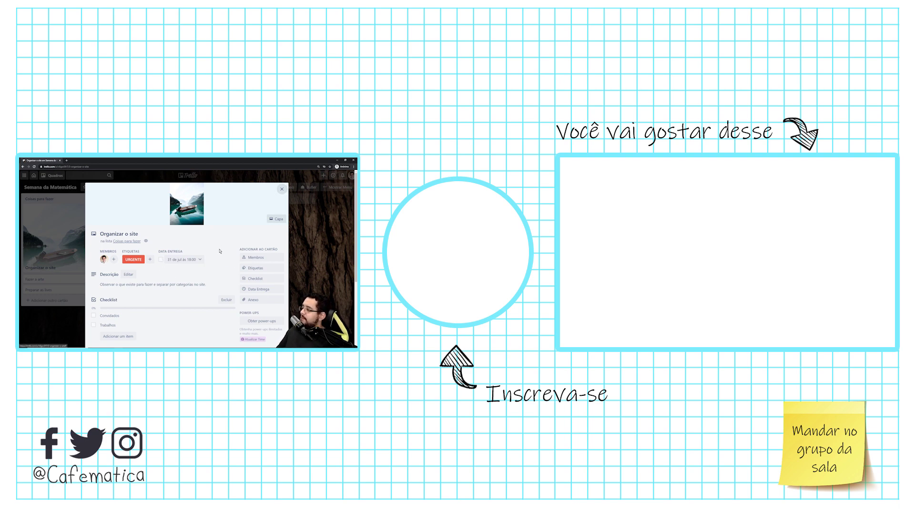
{"action": "scroll", "coordinate": [228, 256], "scroll_direction": "down", "scroll_amount": 1}
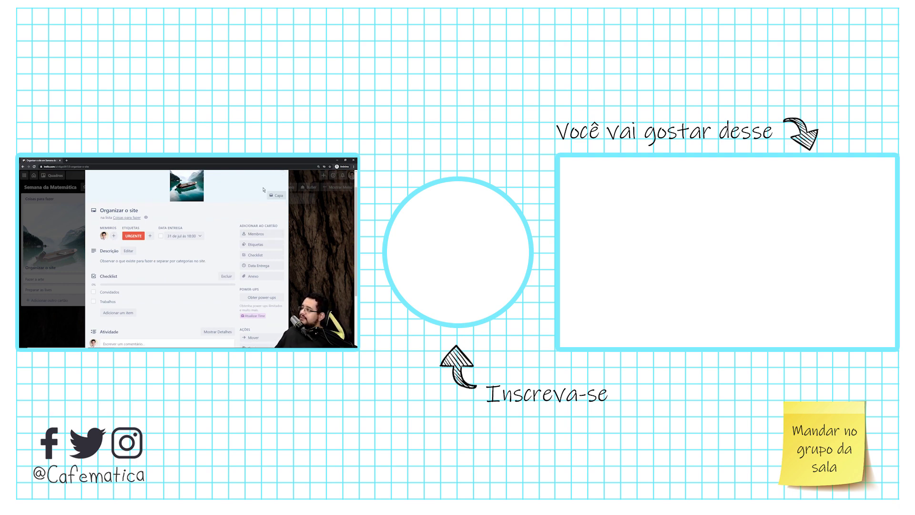
{"action": "scroll", "coordinate": [277, 179], "scroll_direction": "up", "scroll_amount": 1}
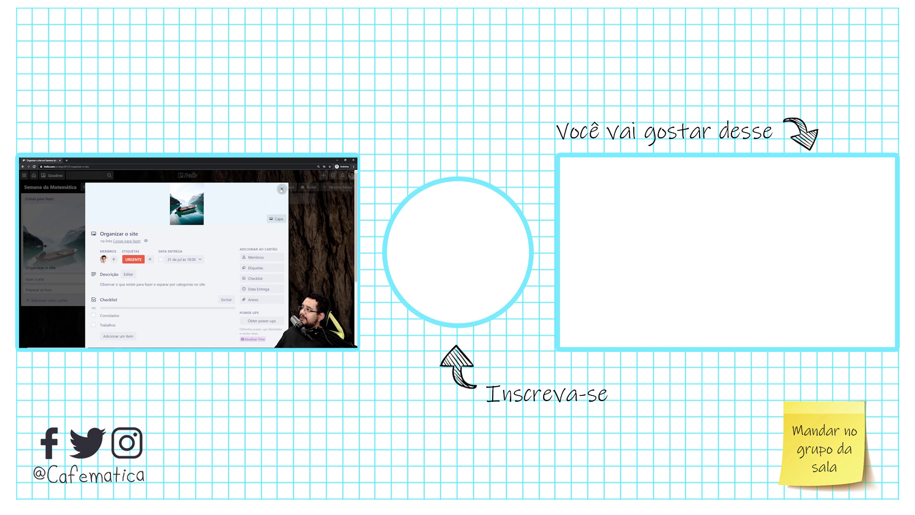
{"action": "left_click", "coordinate": [282, 189]}
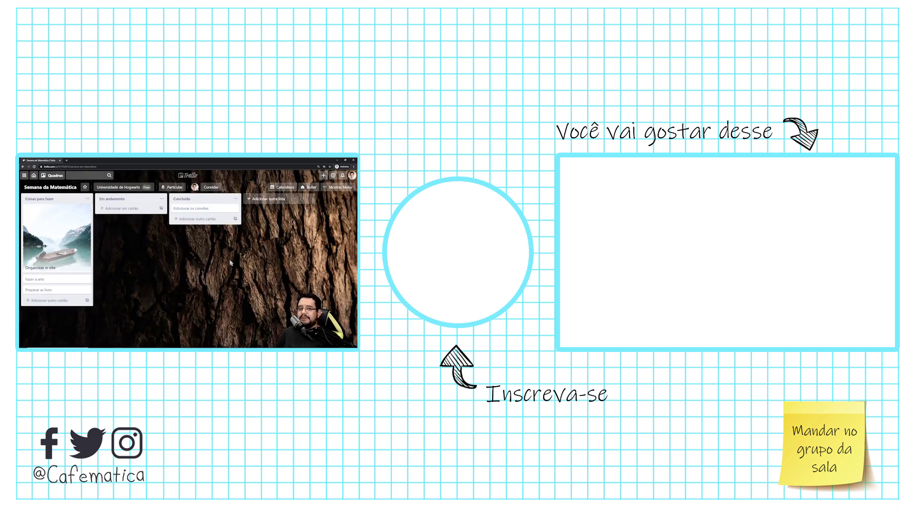